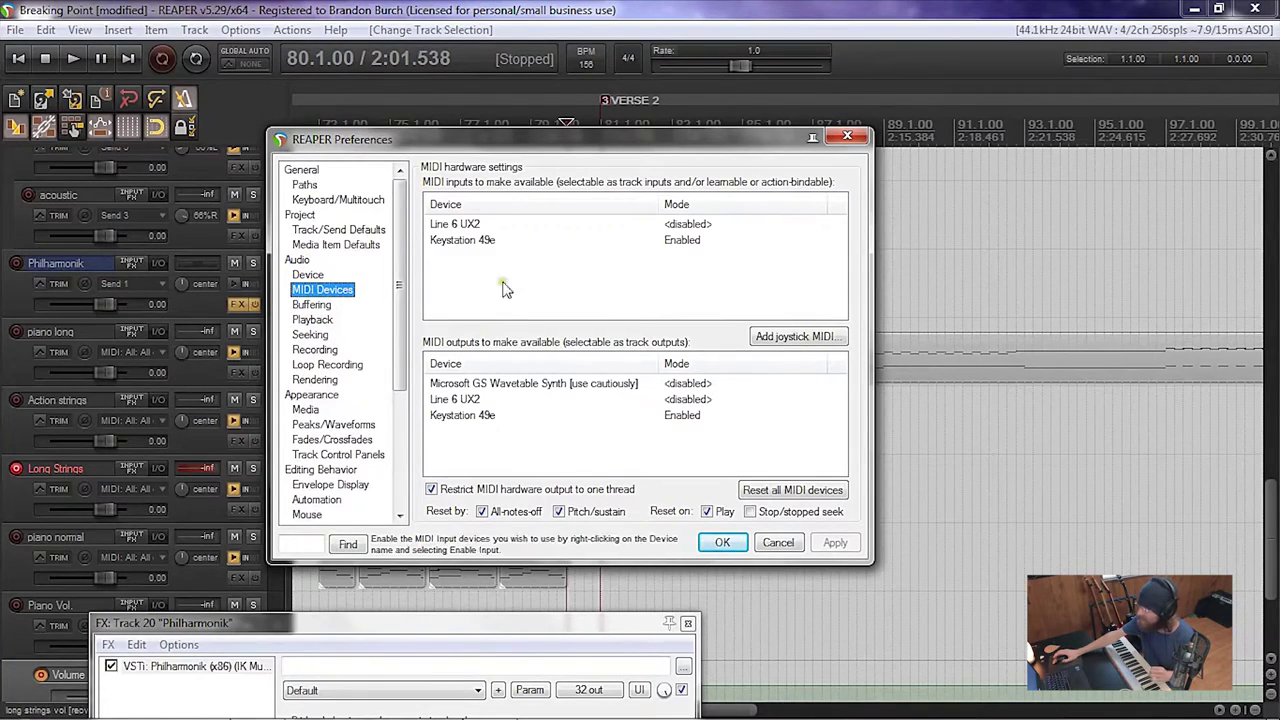
Step: Select the Keystation 49e keyboard in the MIDI input devices list
left_click(472, 244)
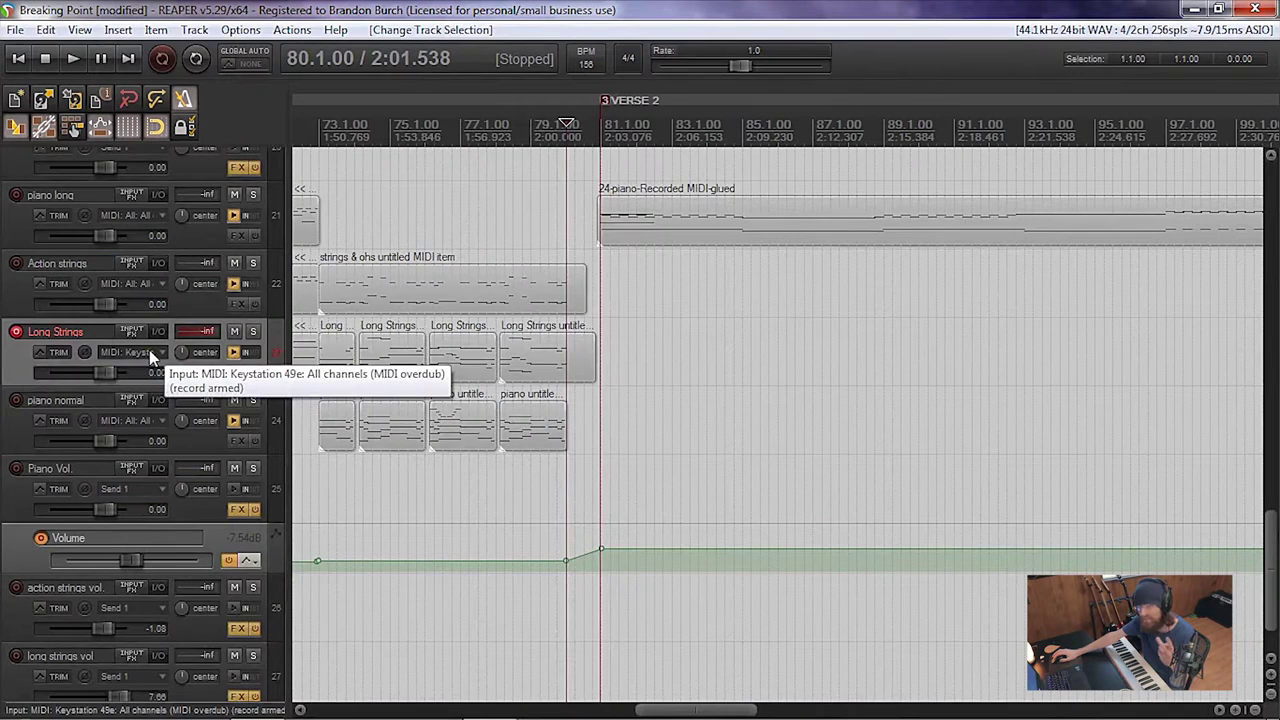
Step: Check the Long Strings input and set its record mode to MIDI overdub
left_click(153, 352)
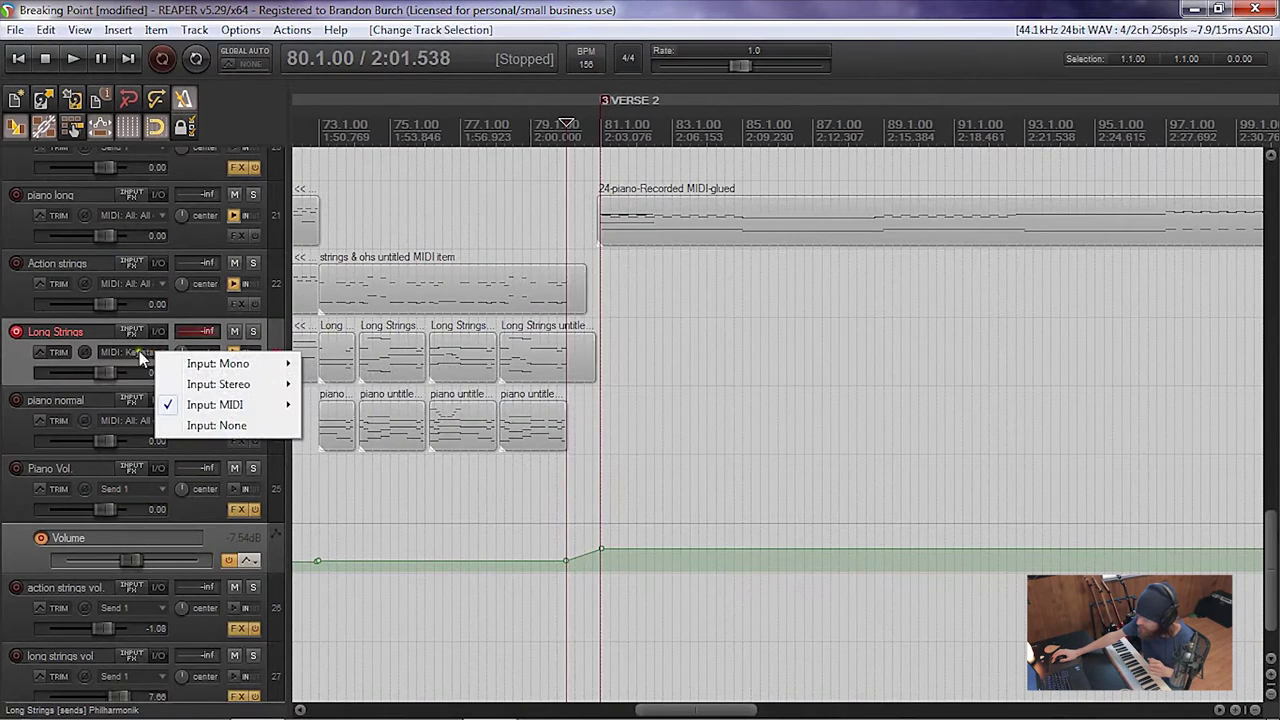
mouse_move(220, 404)
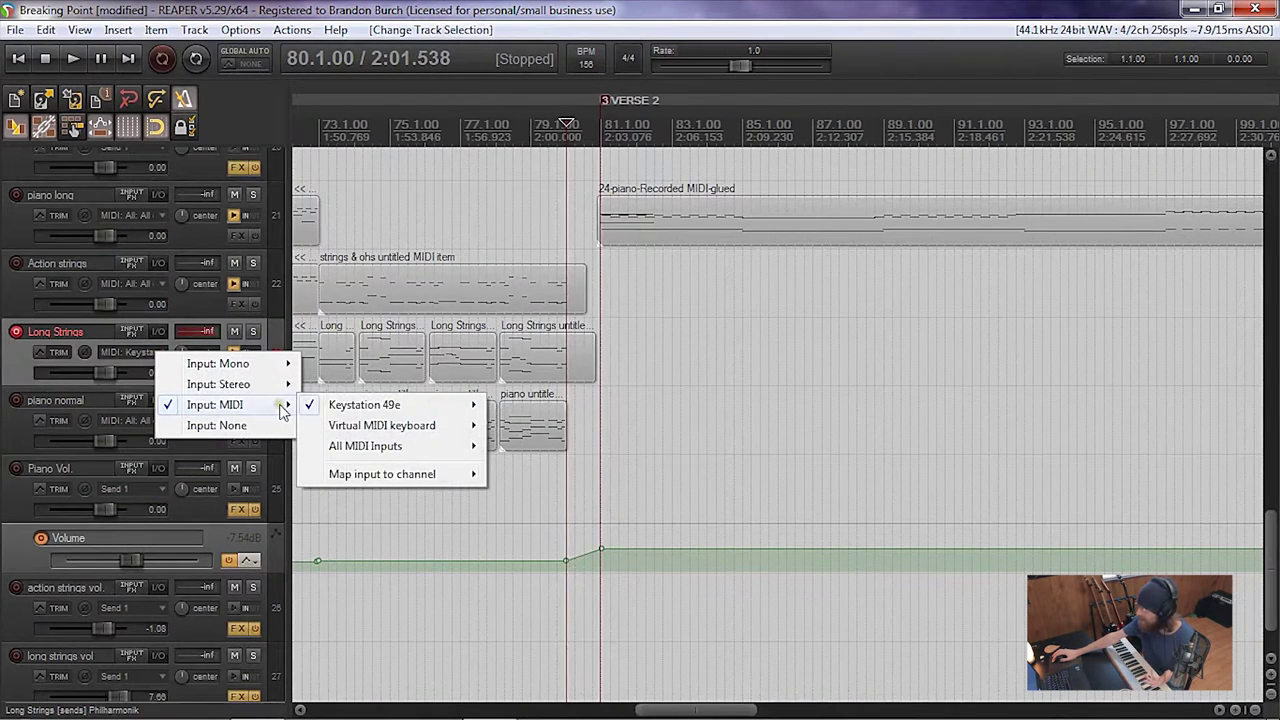
mouse_move(365, 404)
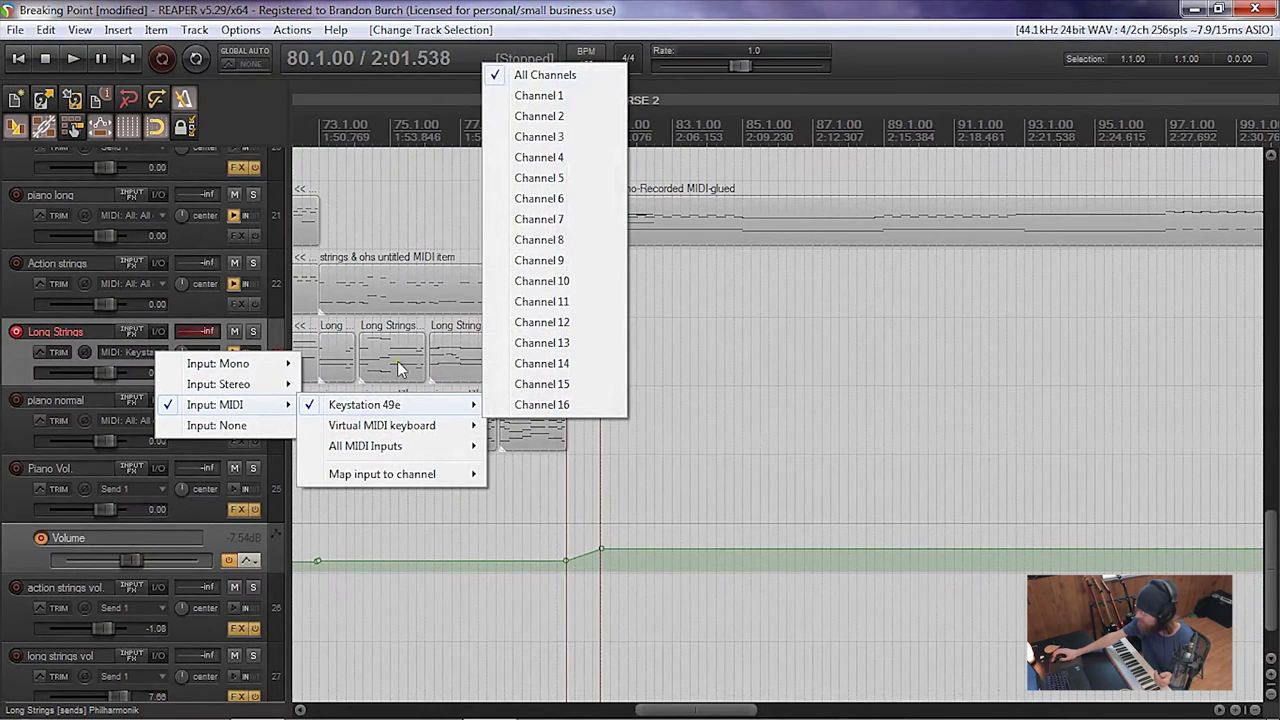
mouse_move(366, 446)
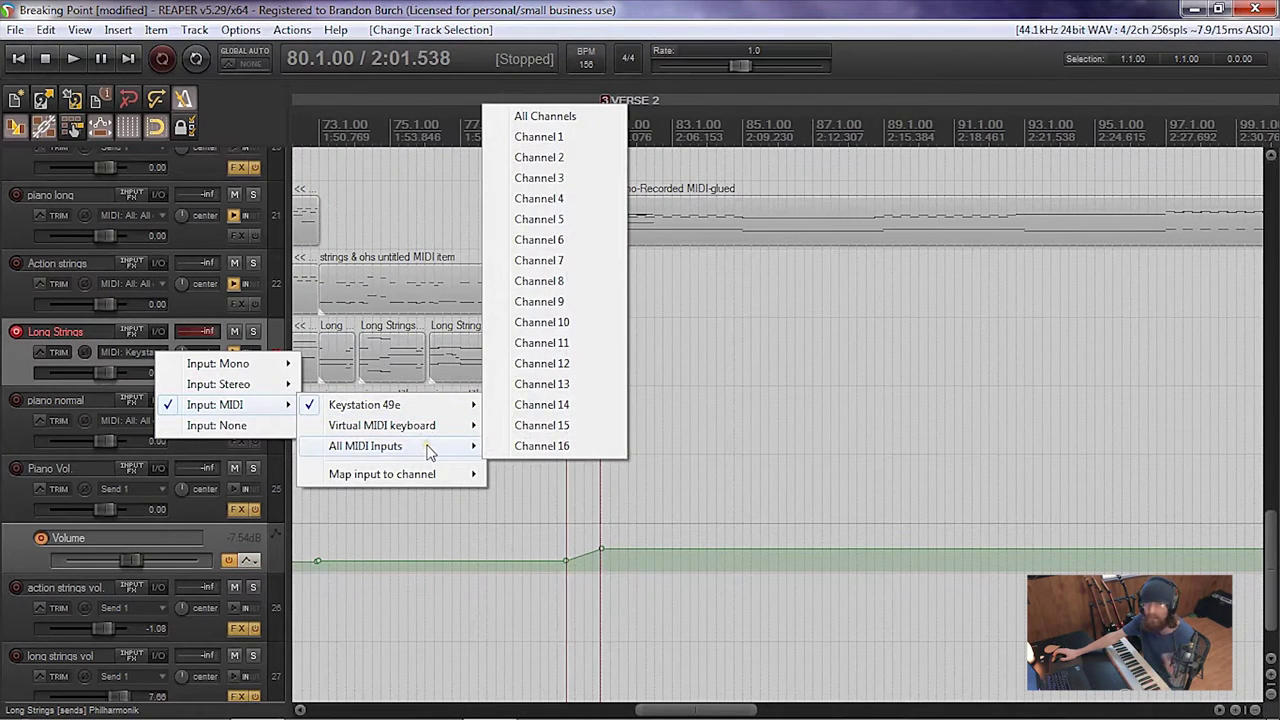
left_click(14, 353)
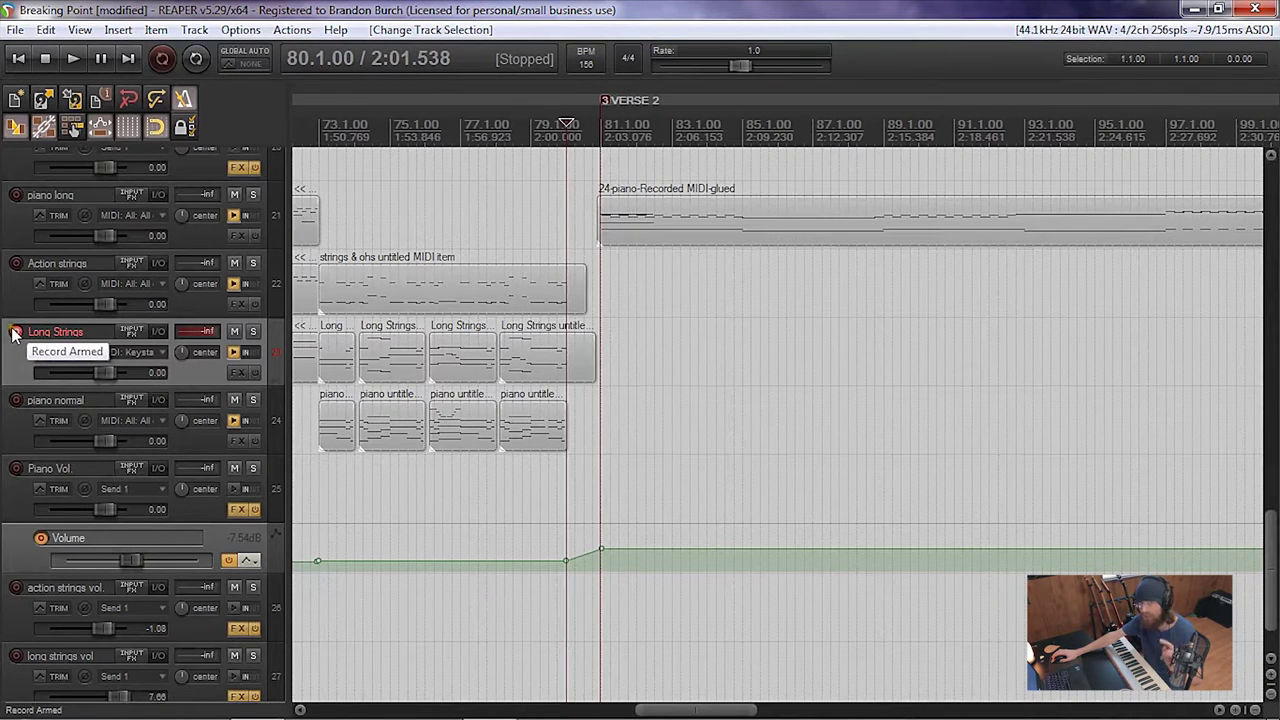
right_click(15, 333)
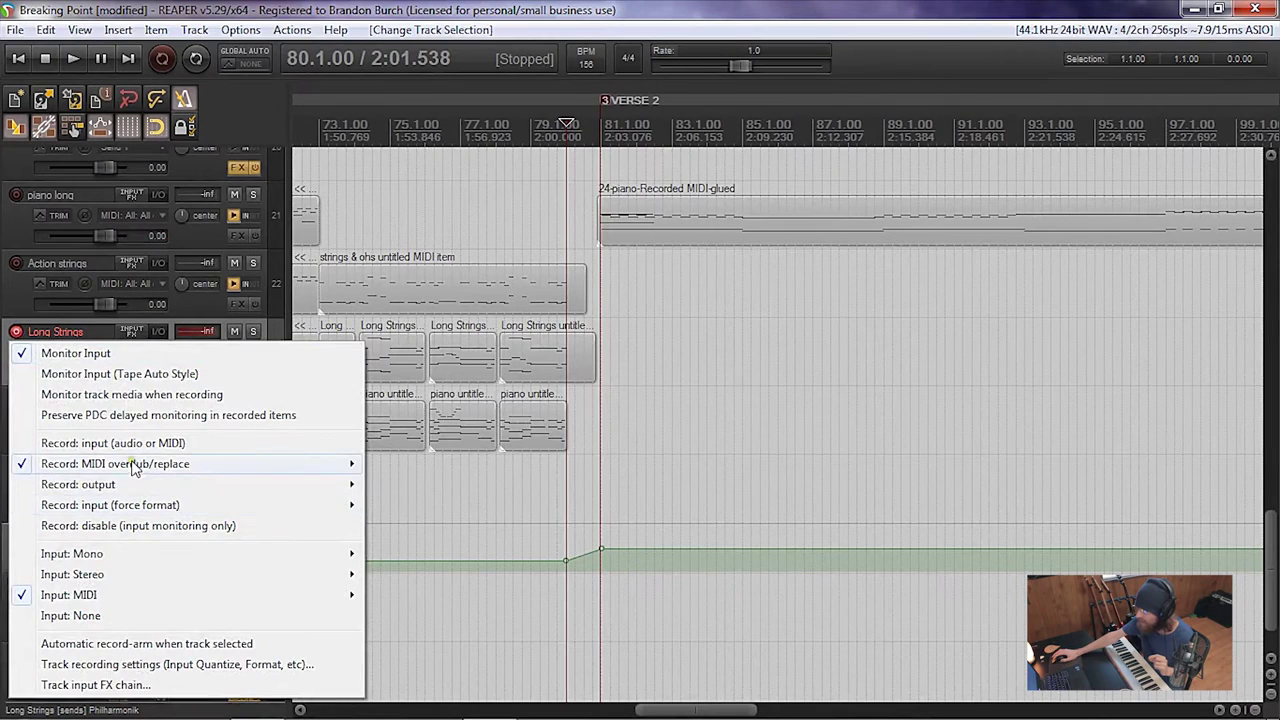
mouse_move(115, 464)
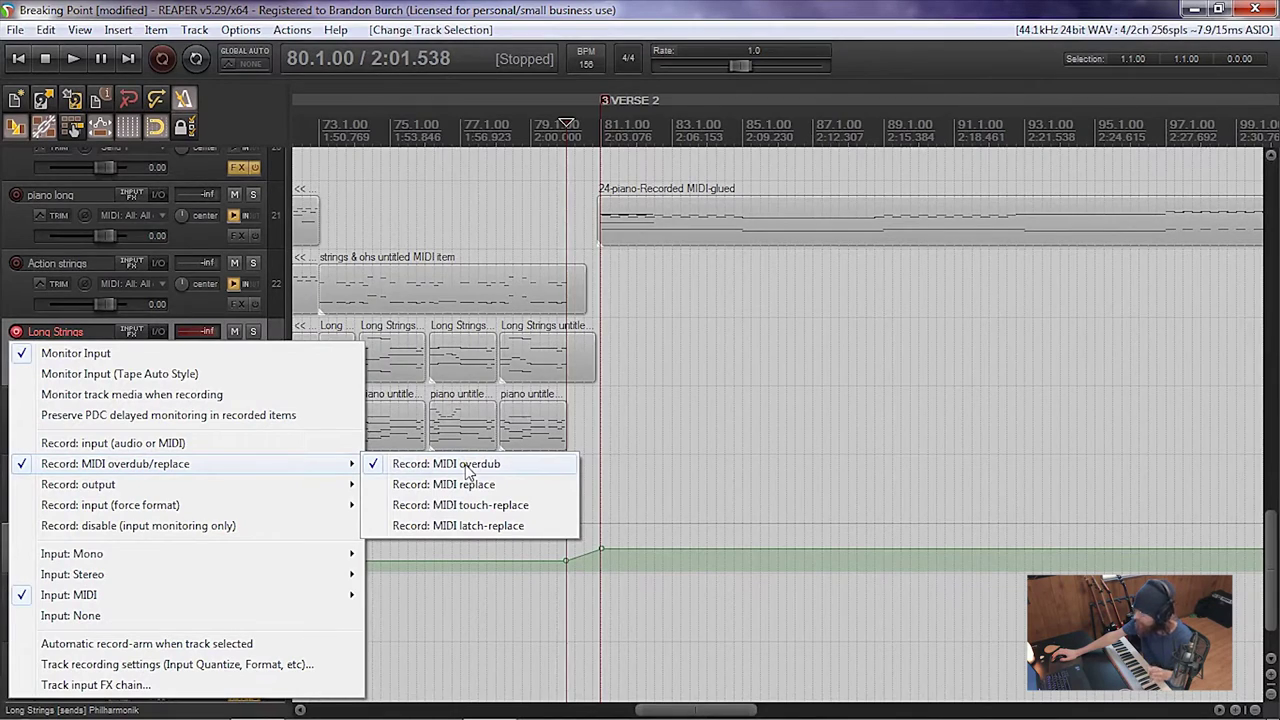
left_click(465, 464)
Step: Place the start point just before Verse 2 and begin recording
left_click(512, 157)
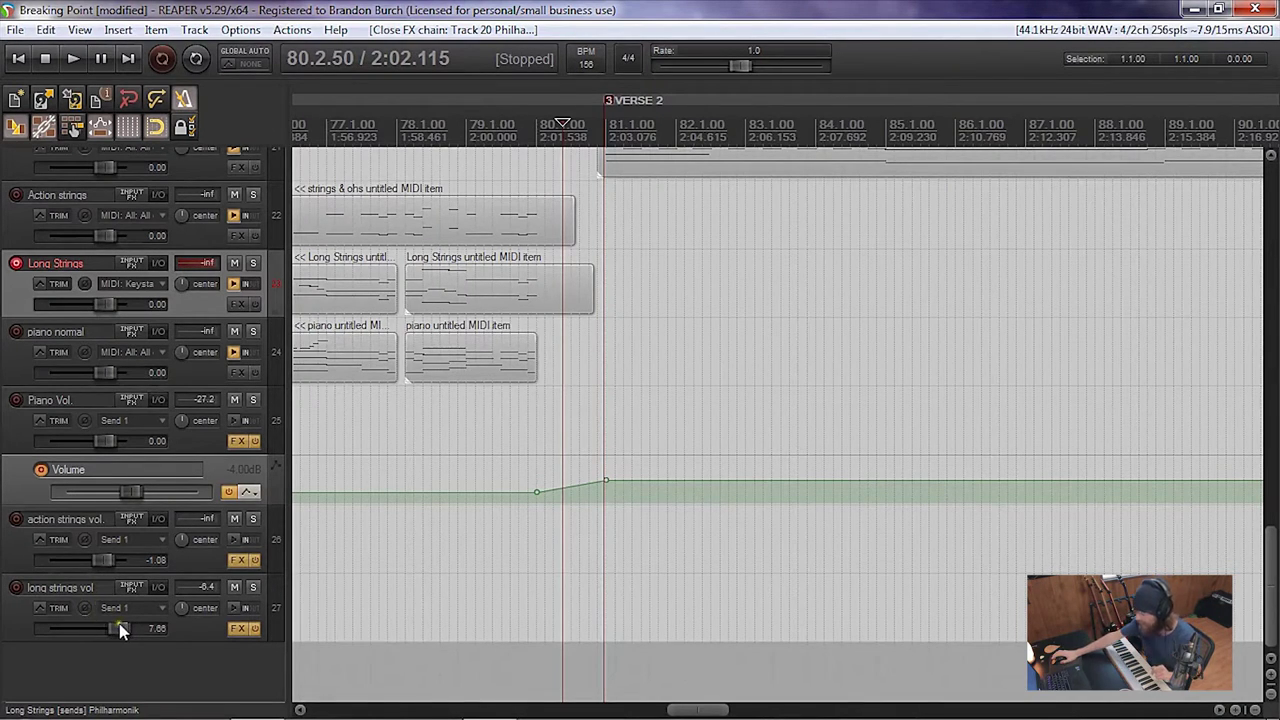
scroll(120, 628, "down", 3)
scroll(120, 628, "down", 1)
left_click(161, 59)
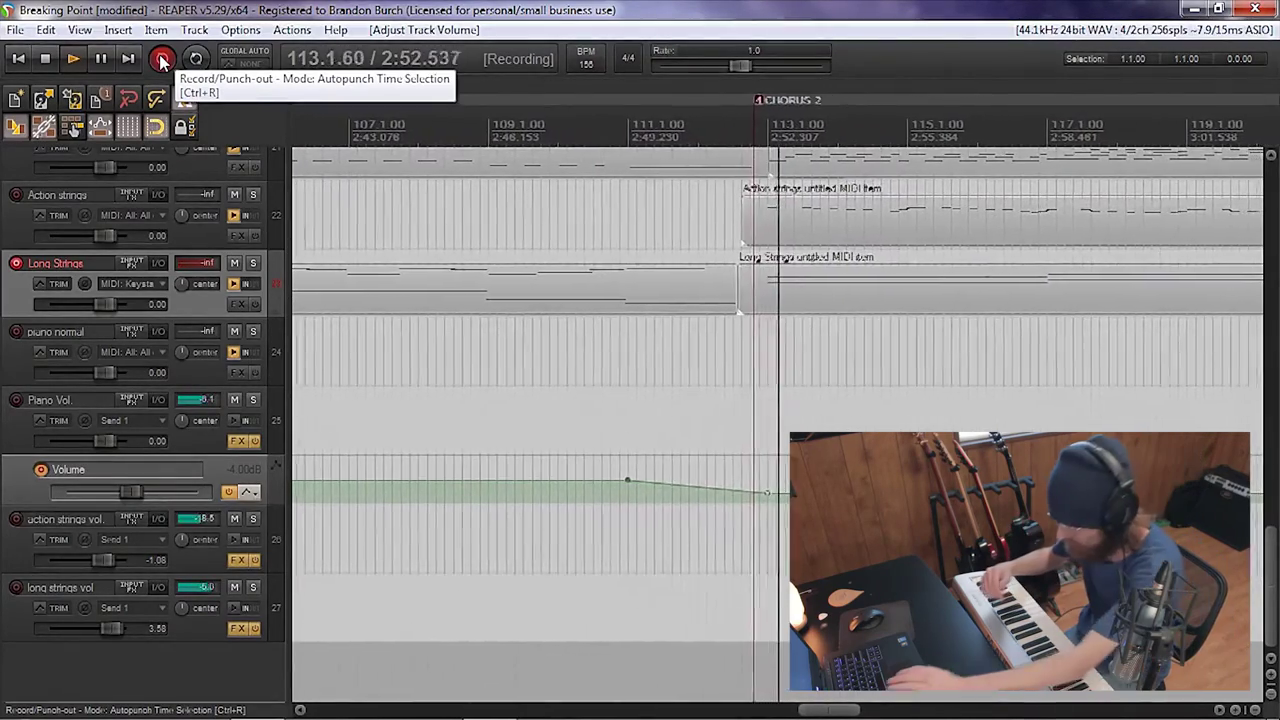
Step: Stop recording, open the new Long Strings MIDI item in the piano roll and play it
left_click(162, 60)
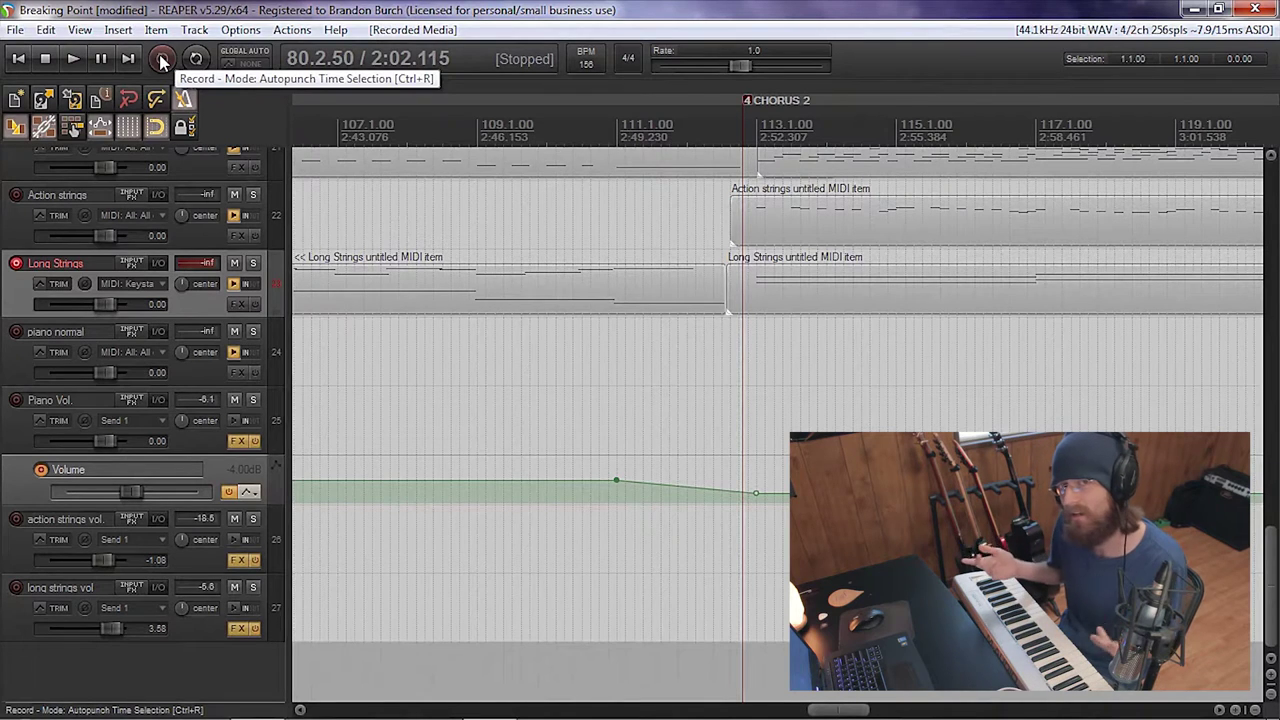
left_click(668, 307)
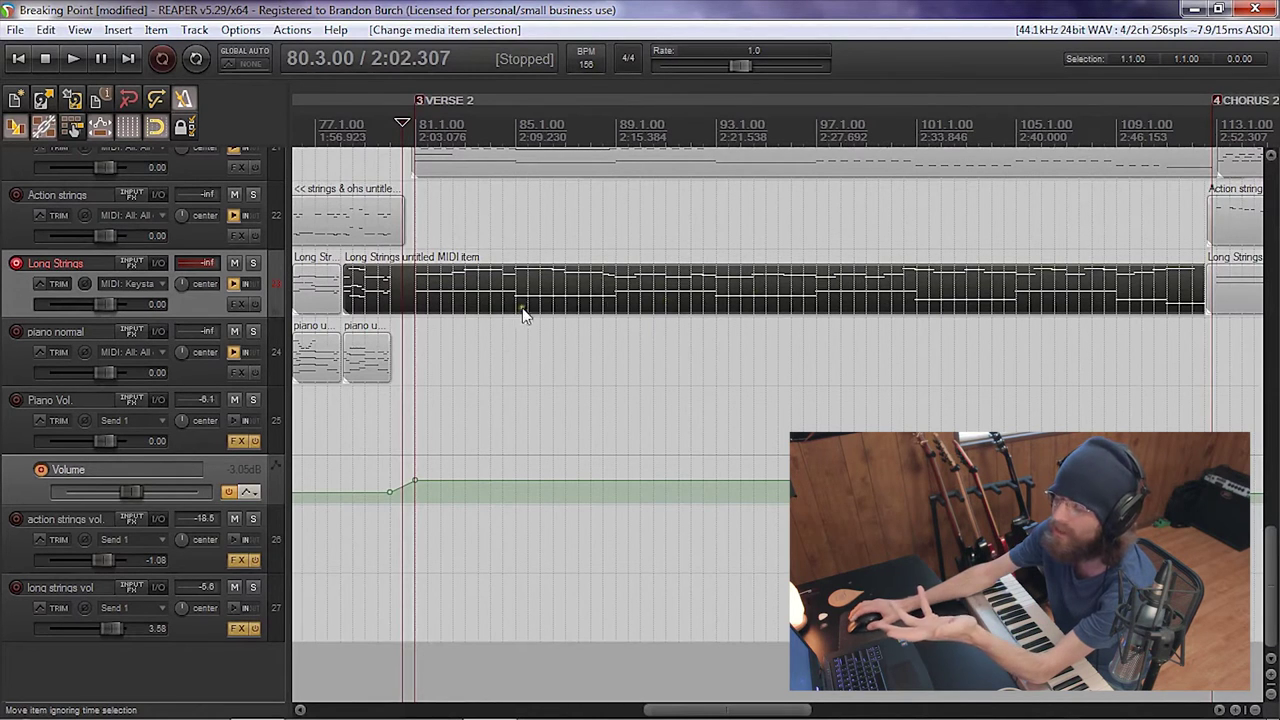
double_click(452, 303)
key("space")
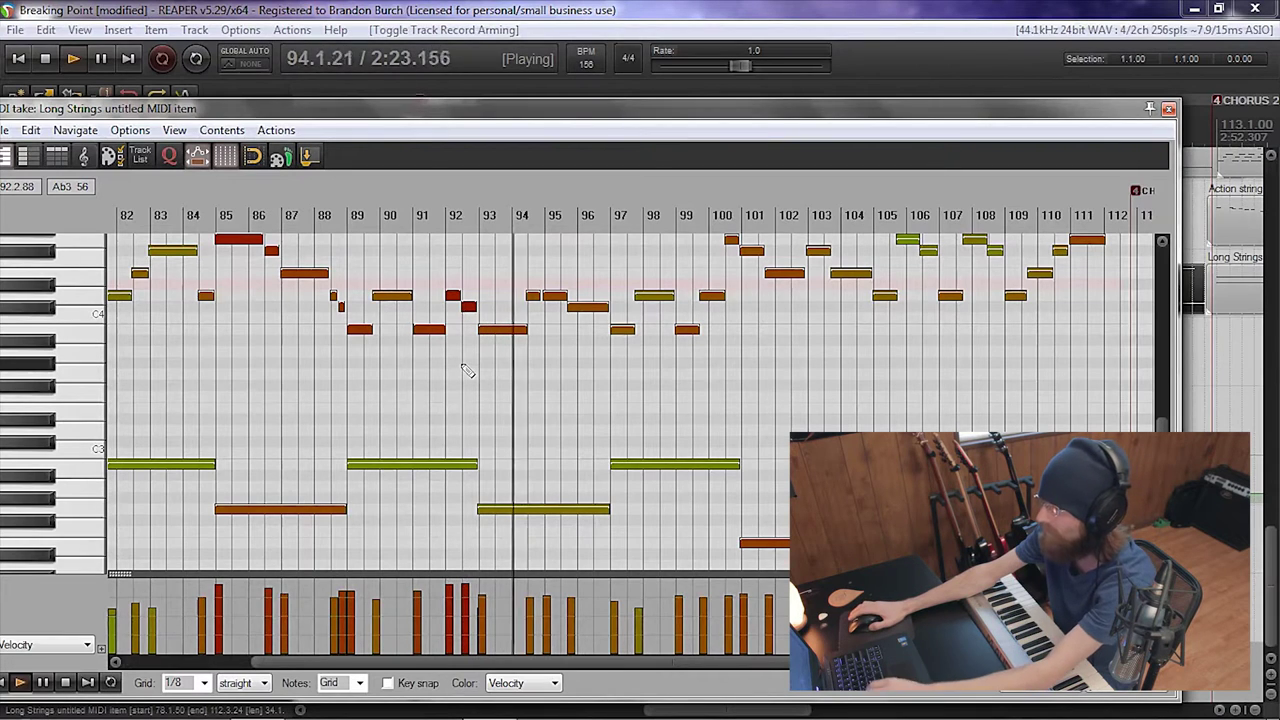
Step: Zoom in around bar 93, audition it, and lower the long bar-93 note
key("space")
left_click_drag(481, 203, 749, 329)
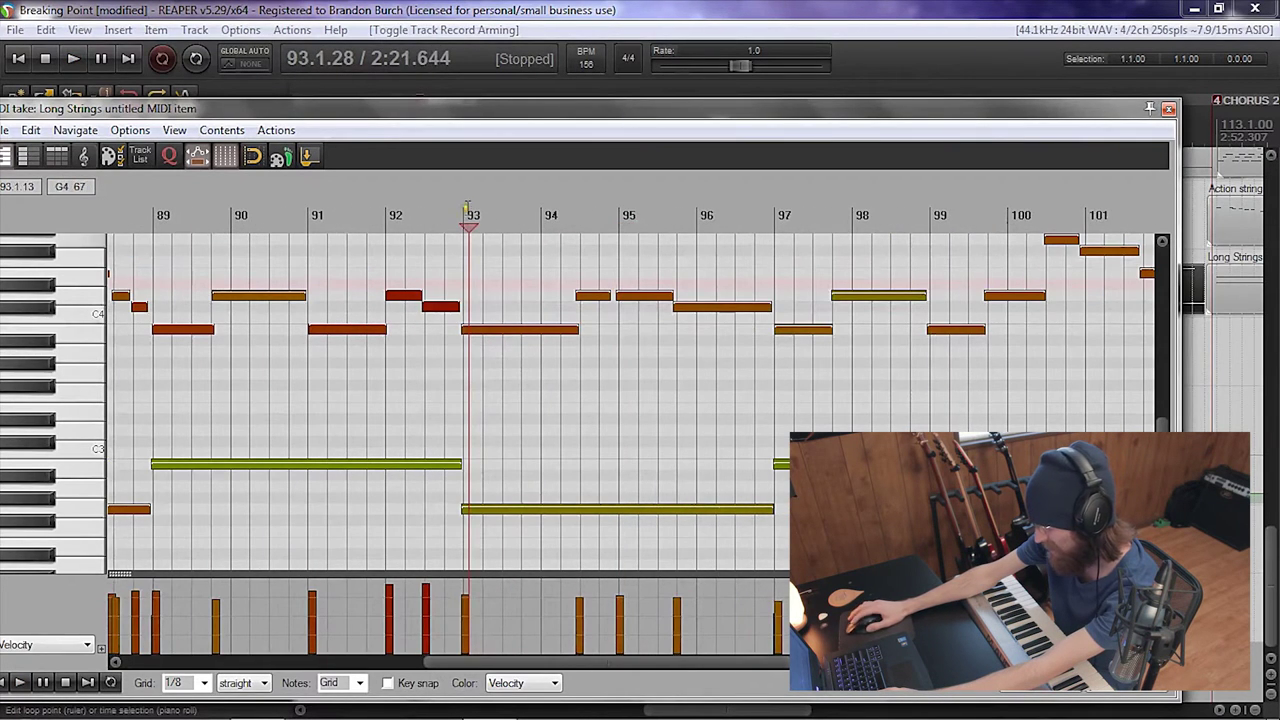
left_click_drag(469, 222, 457, 206)
key("space")
key("space")
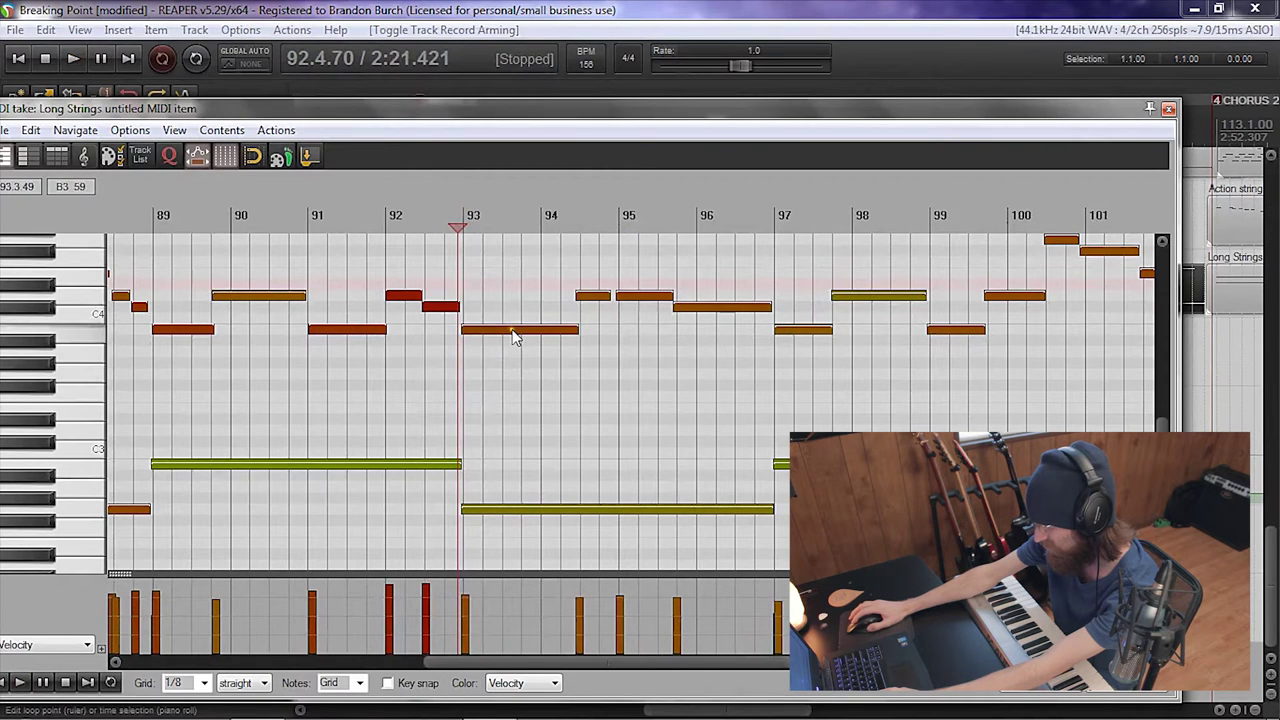
key("space")
key("space")
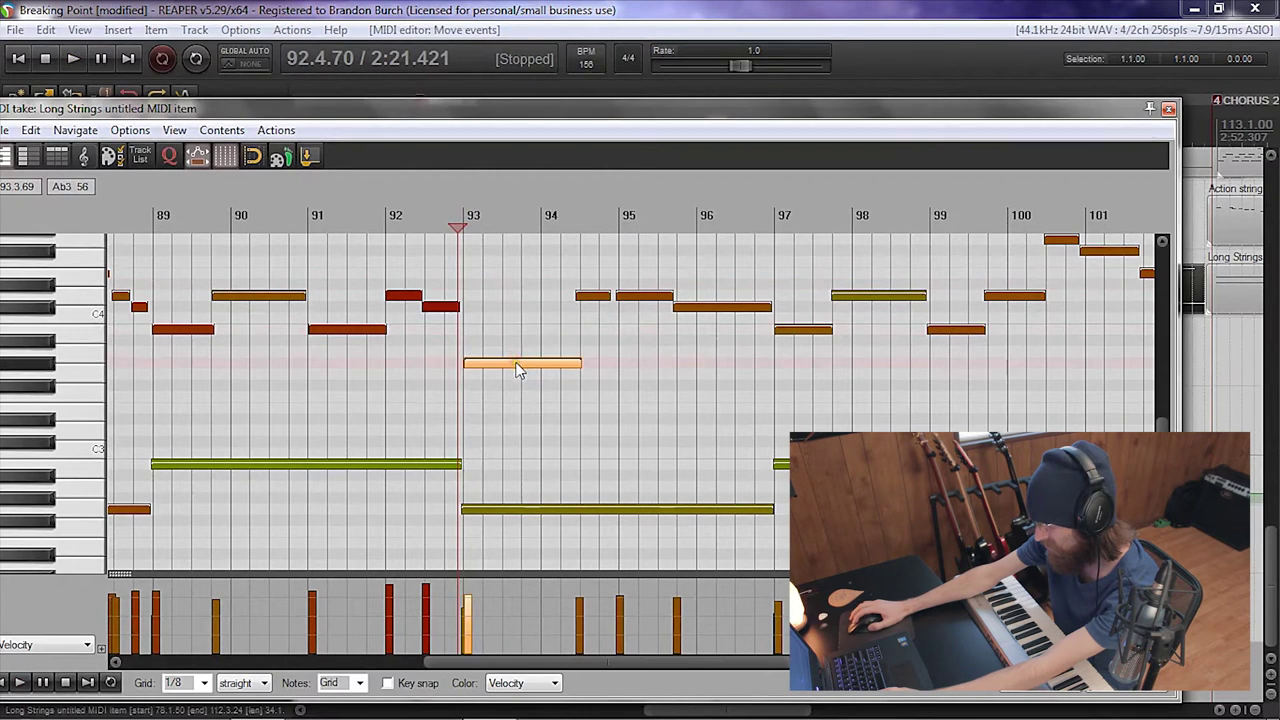
left_click_drag(512, 335, 515, 378)
key("space")
Step: Drop the bar-92 note to Ab3 and lower the short note before bar 93
left_click(373, 214)
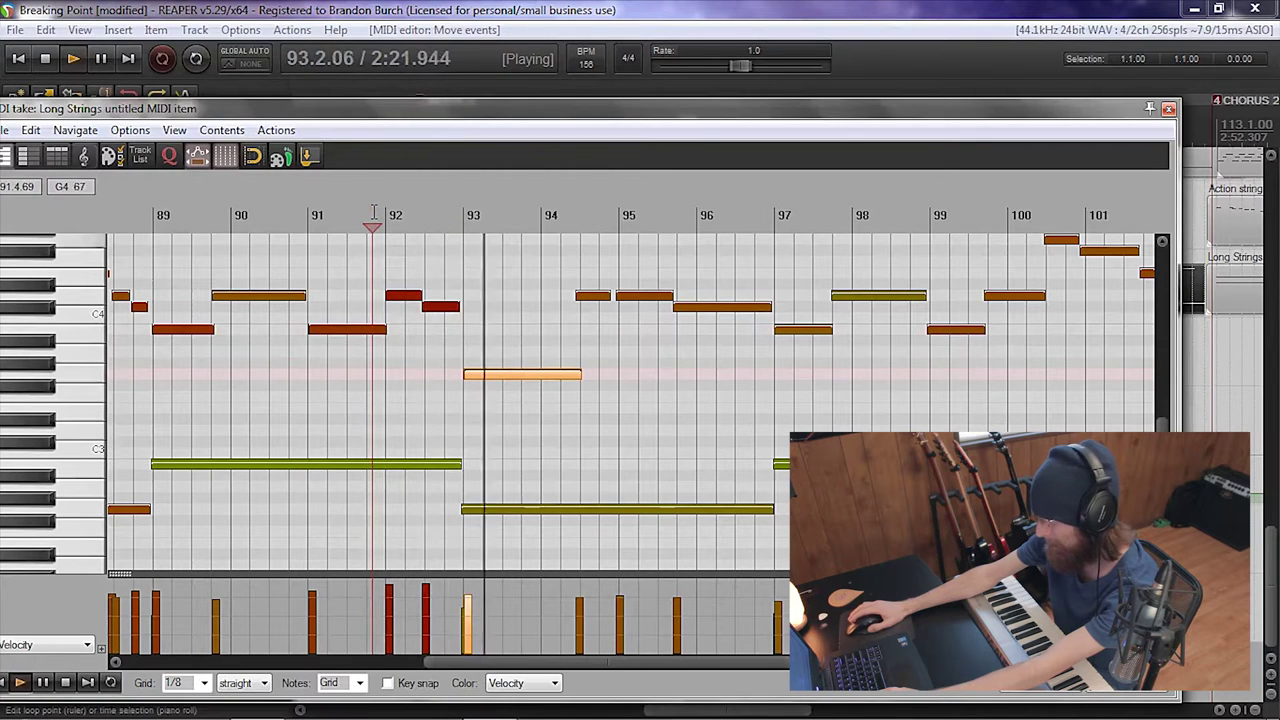
key("space")
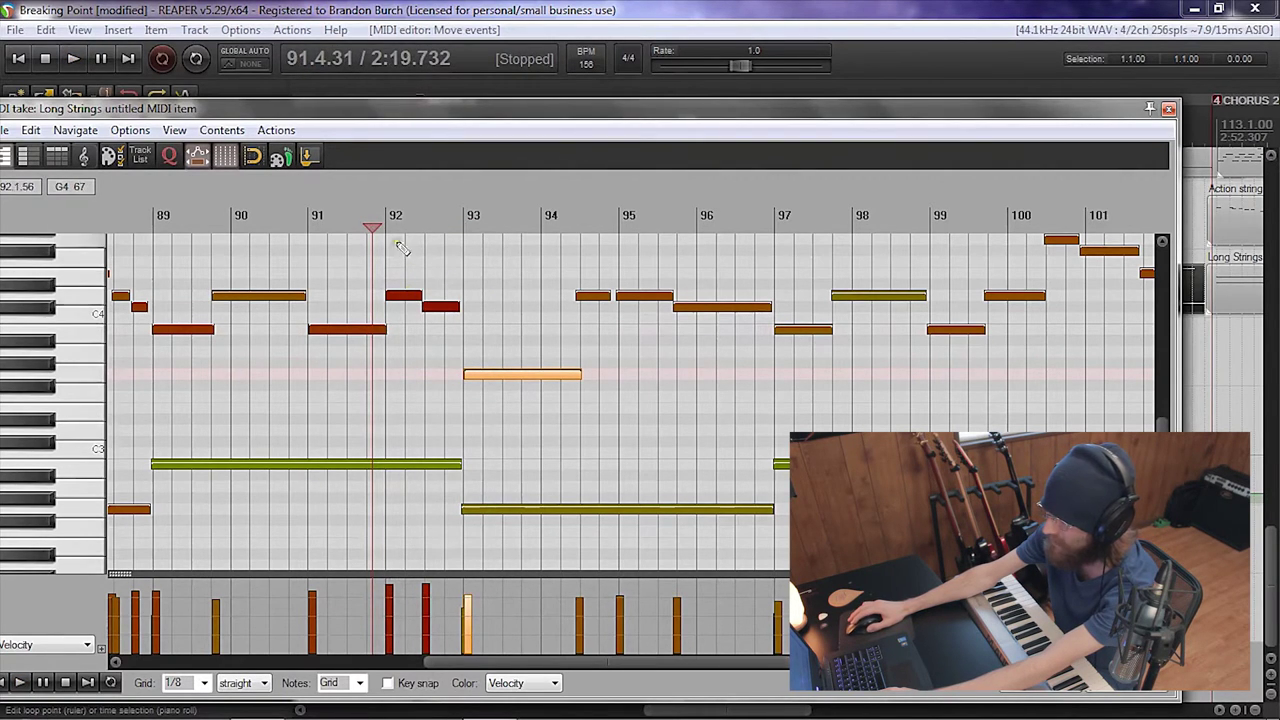
left_click(388, 216)
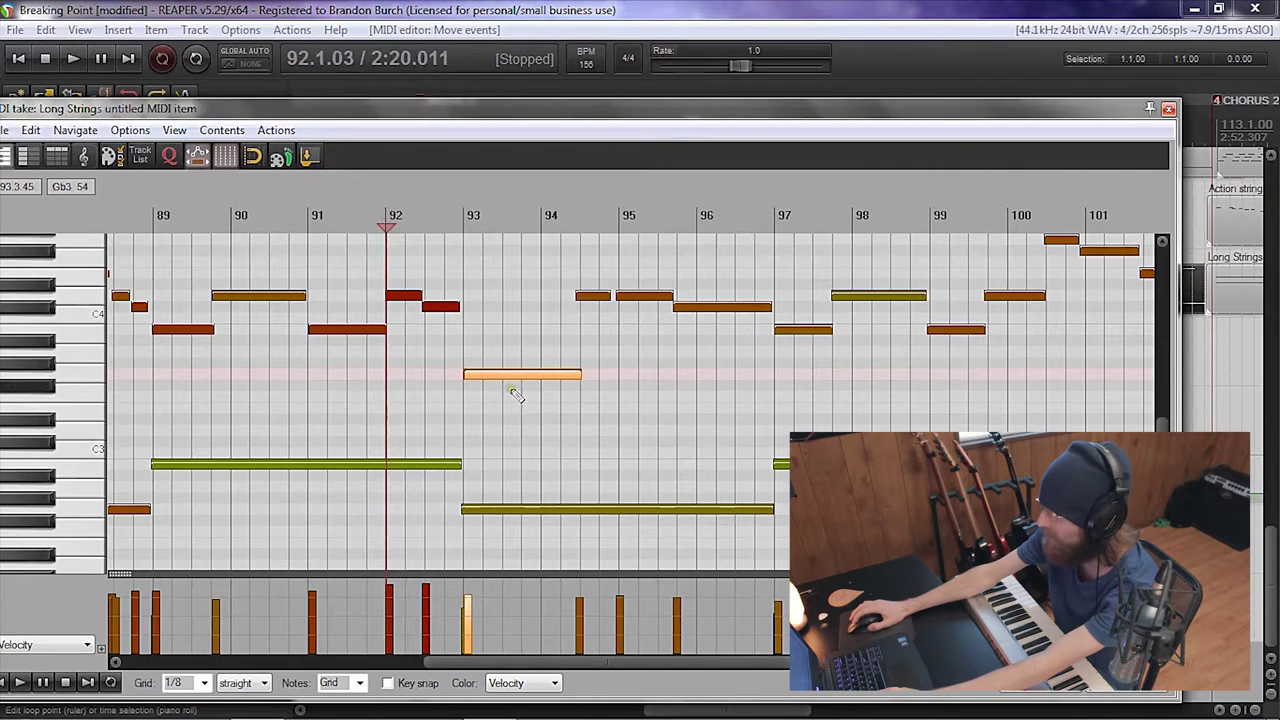
left_click(272, 216)
left_click_drag(400, 301, 399, 335)
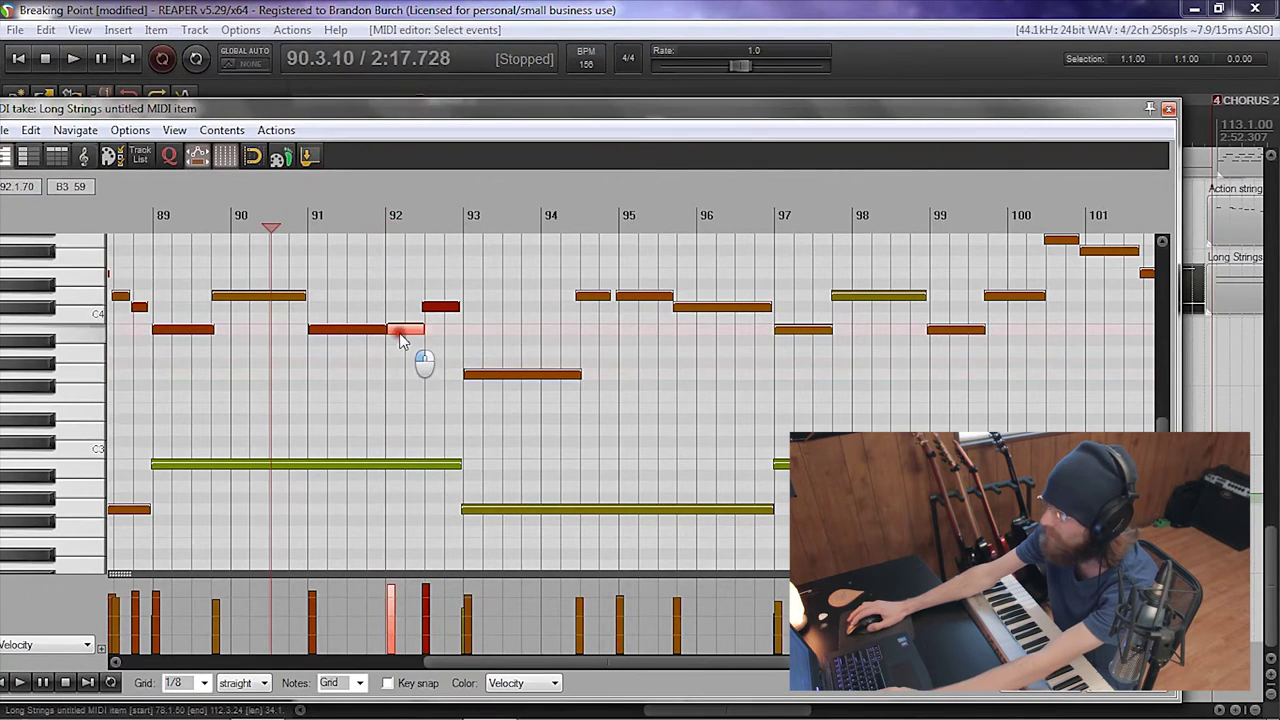
left_click_drag(400, 340, 399, 357)
mouse_move(428, 312)
left_mouse_down()
mouse_move(434, 405)
mouse_move(437, 390)
left_mouse_up()
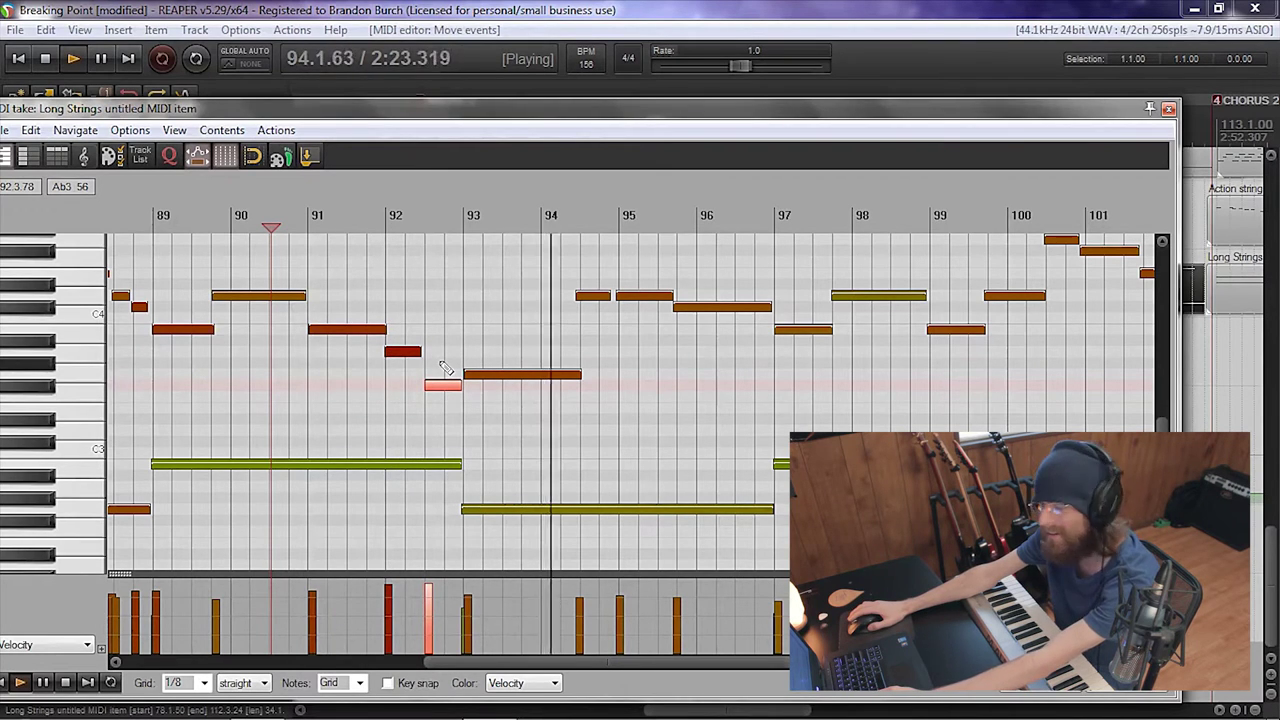
Step: Stretch the bar-93 note to bar 97, play it back, and select the bar 98–100 notes
scroll(531, 391, "right", 2)
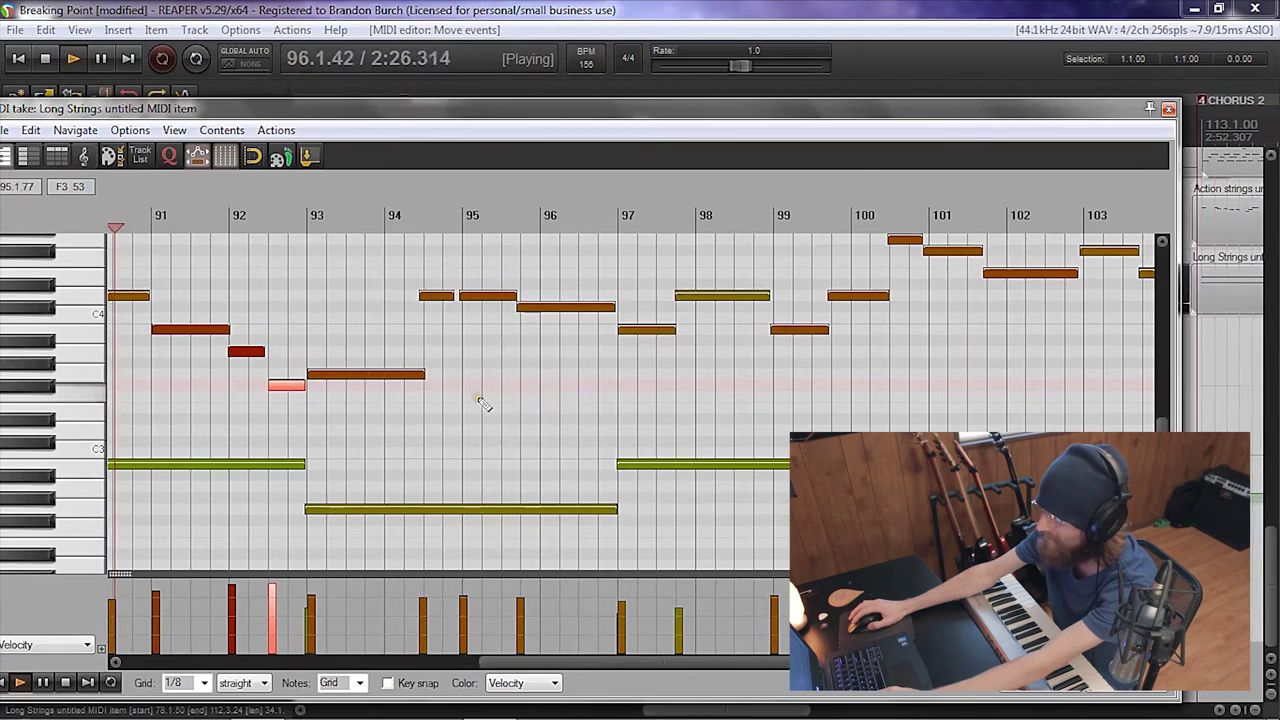
key("space")
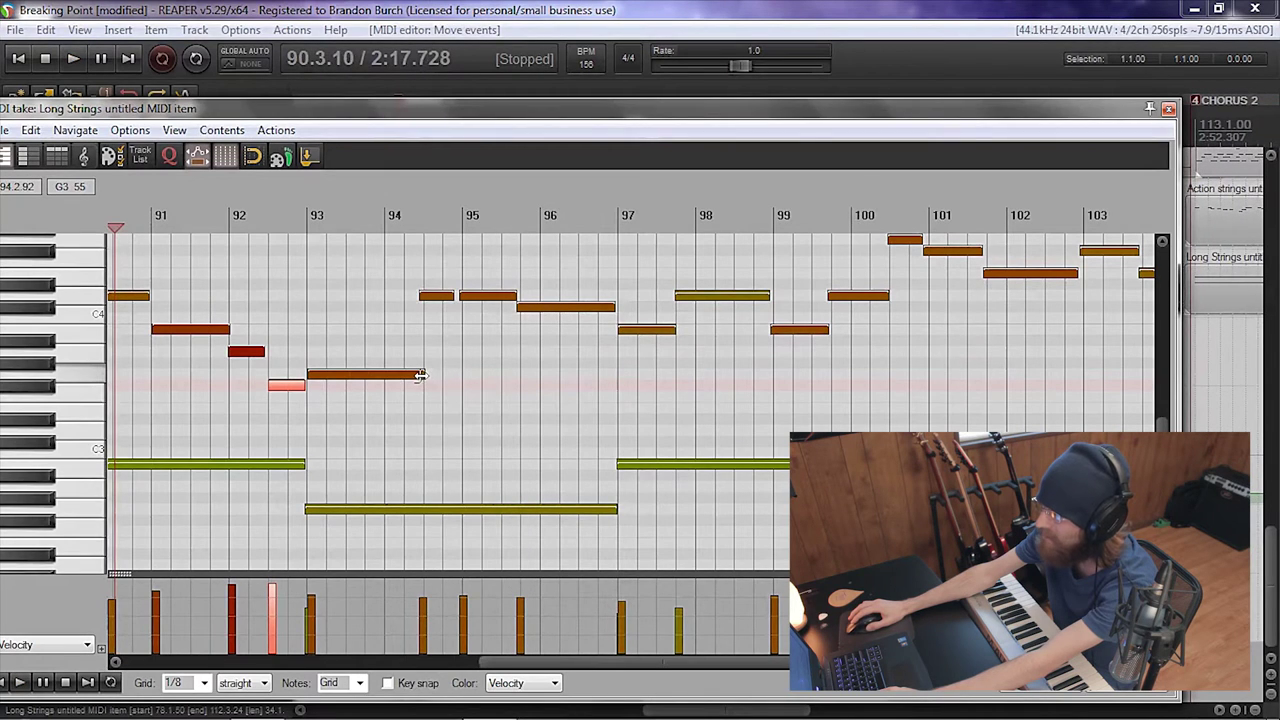
left_click_drag(420, 375, 603, 388)
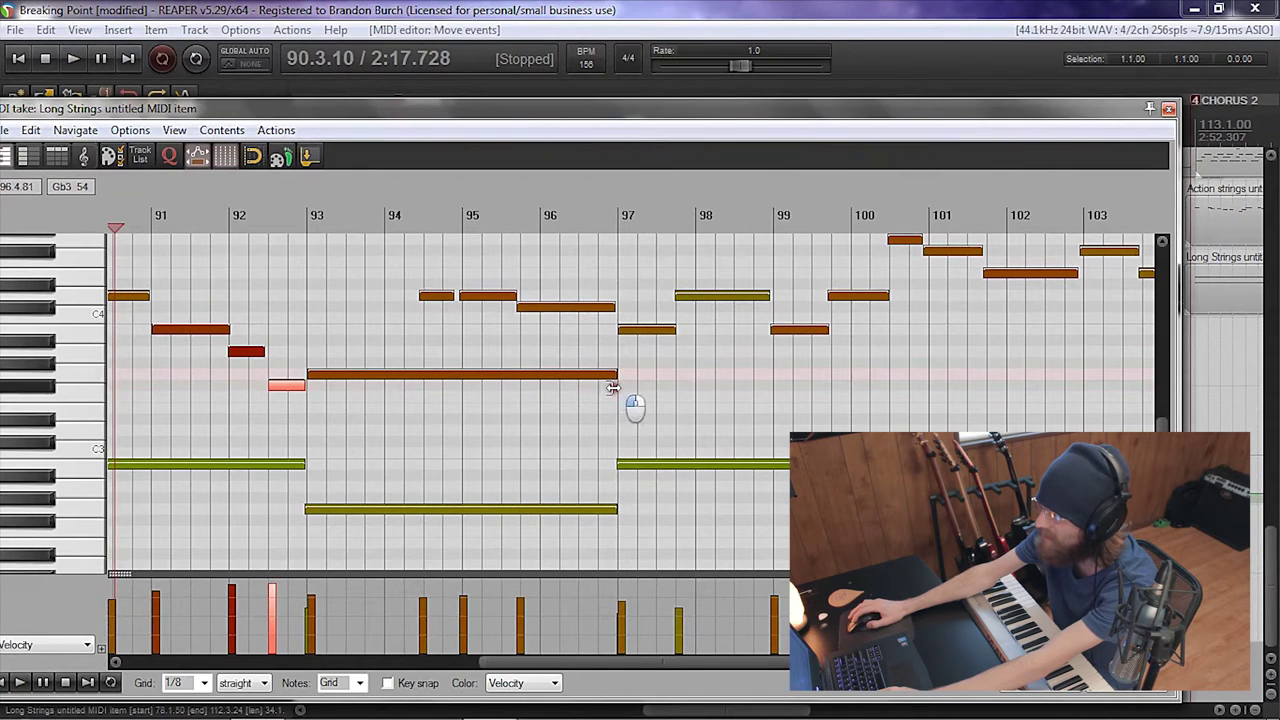
left_click(285, 218)
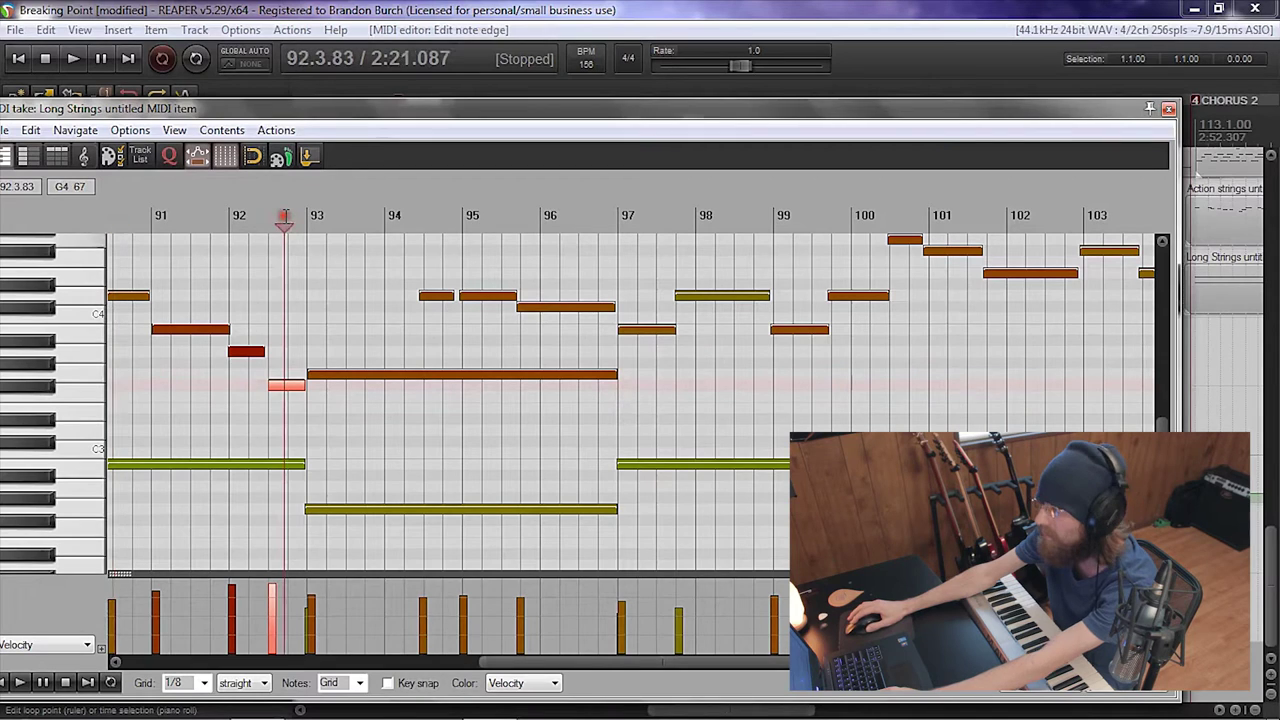
key("space")
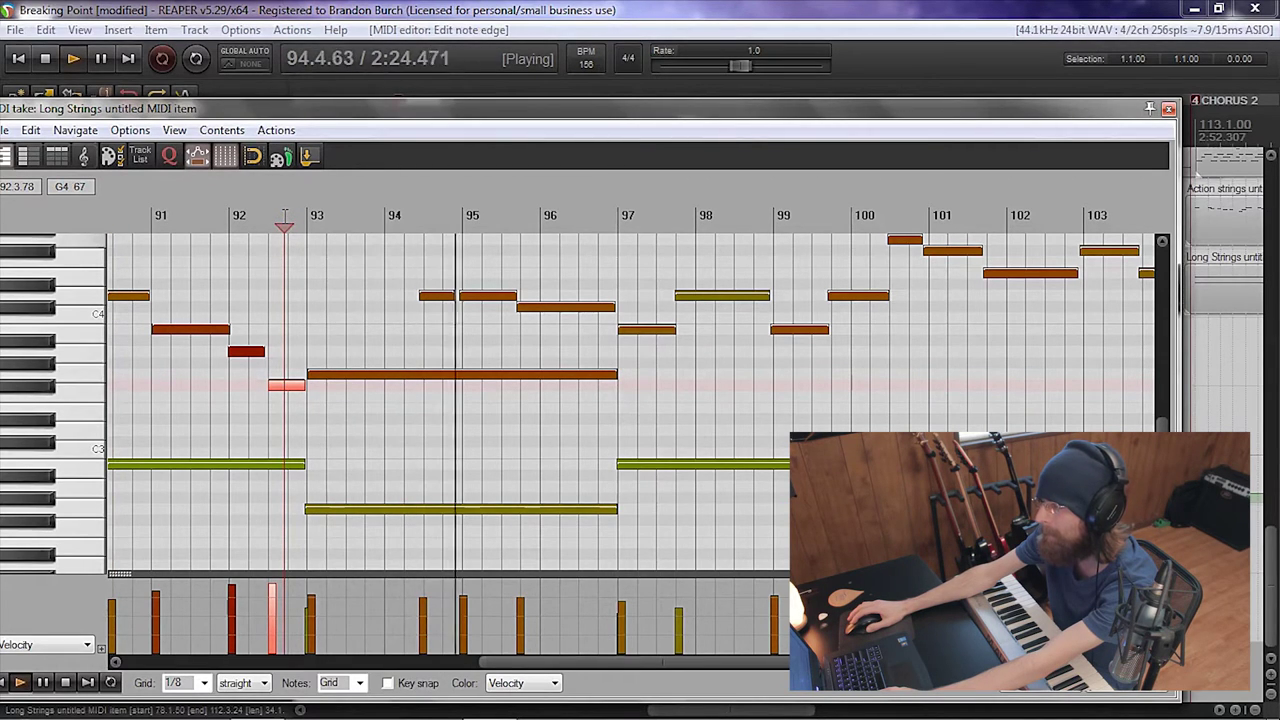
scroll(551, 280, "right", 2)
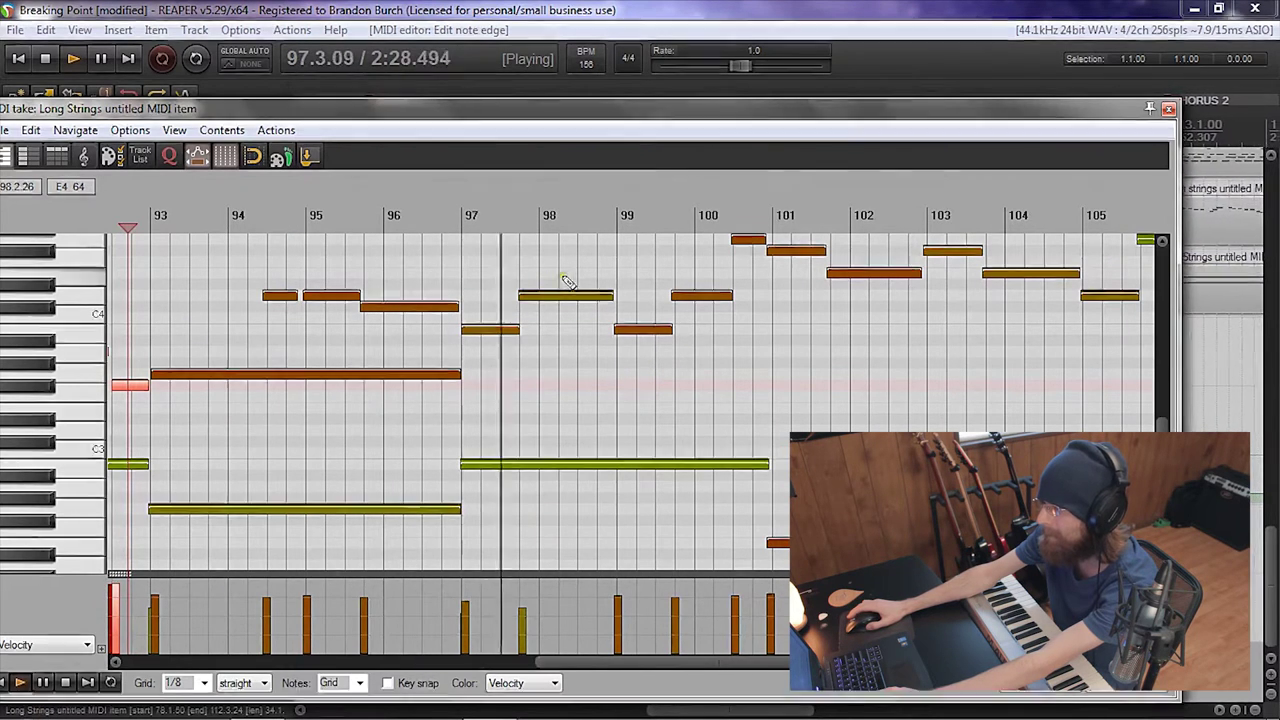
scroll(590, 290, "right", 2)
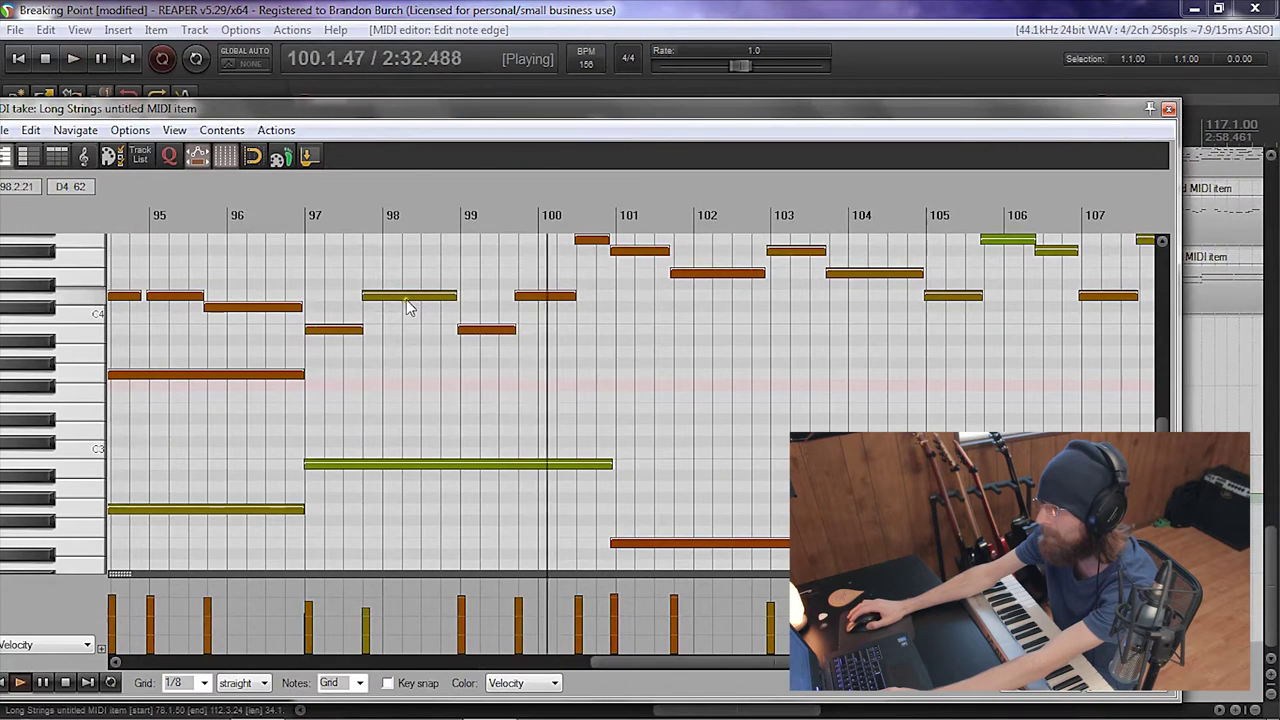
key("space")
left_click_drag(346, 281, 596, 304)
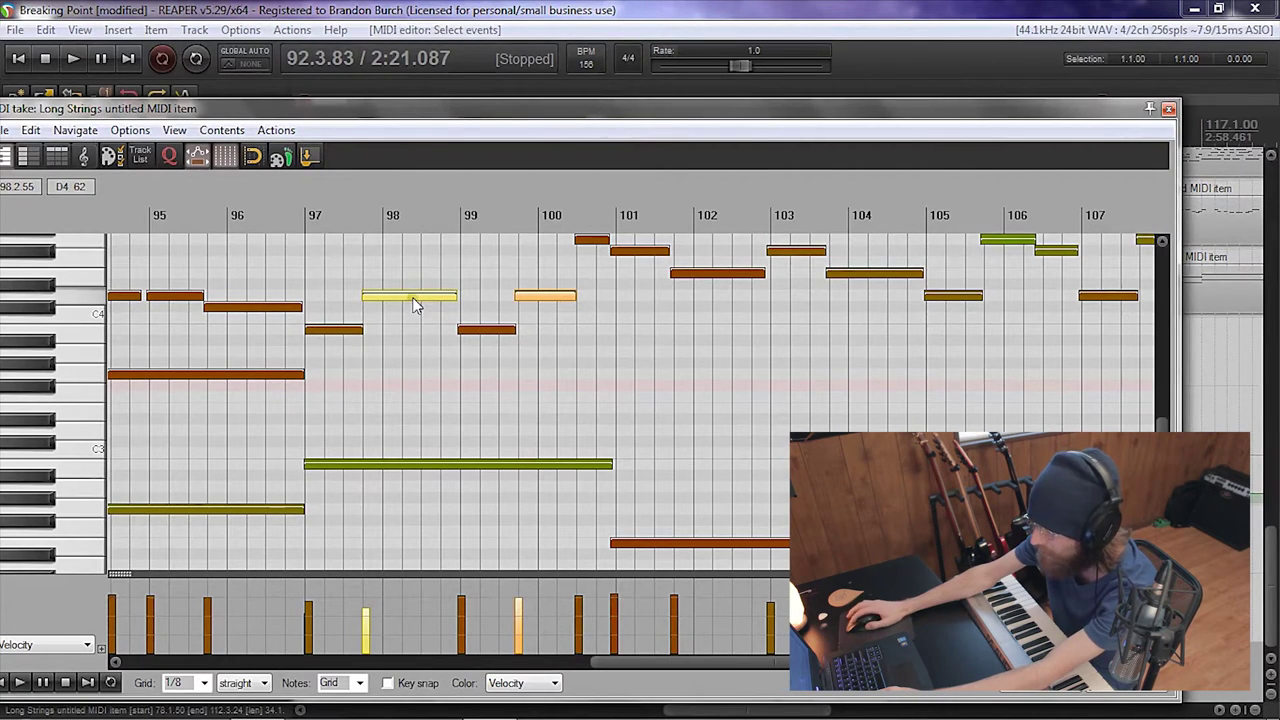
Step: Lower the bar 98–100 notes from D4 to B3 and soften the bar-111 note's velocity
mouse_move(414, 305)
left_mouse_down()
mouse_move(414, 368)
mouse_move(414, 354)
left_mouse_up()
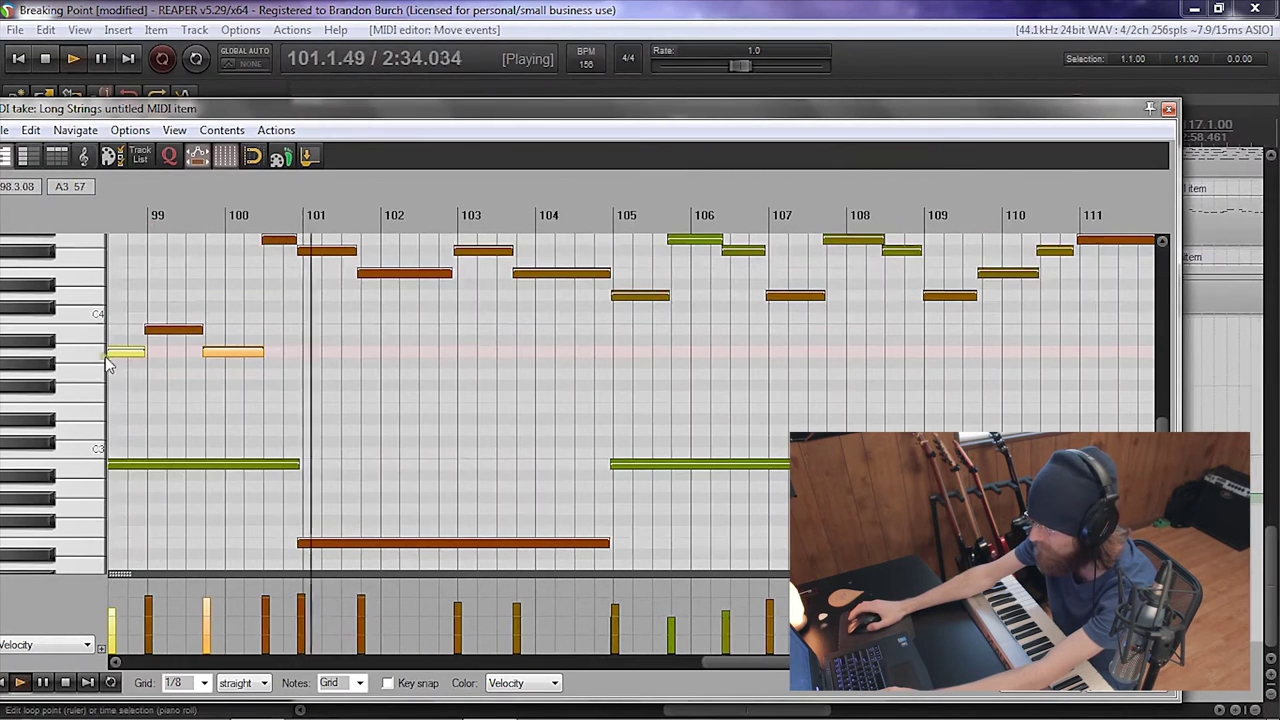
scroll(120, 360, "up", 1)
scroll(150, 350, "up", 2)
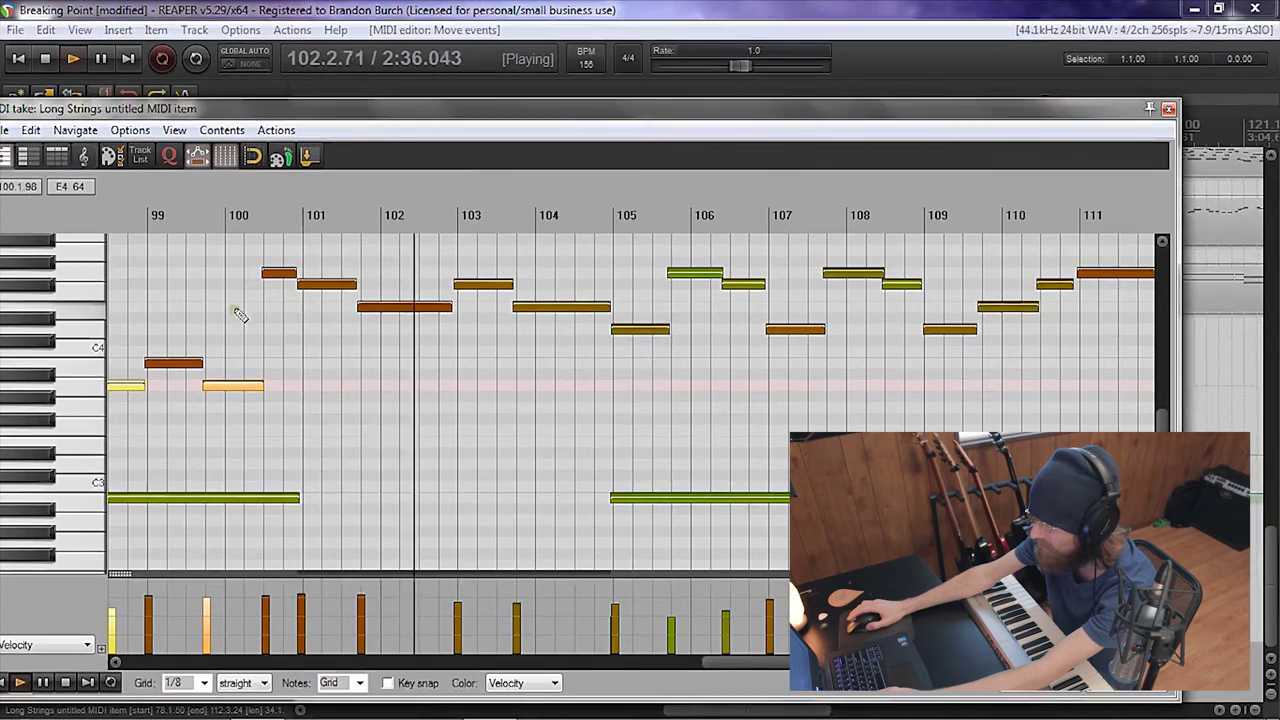
key("space")
left_click(625, 222)
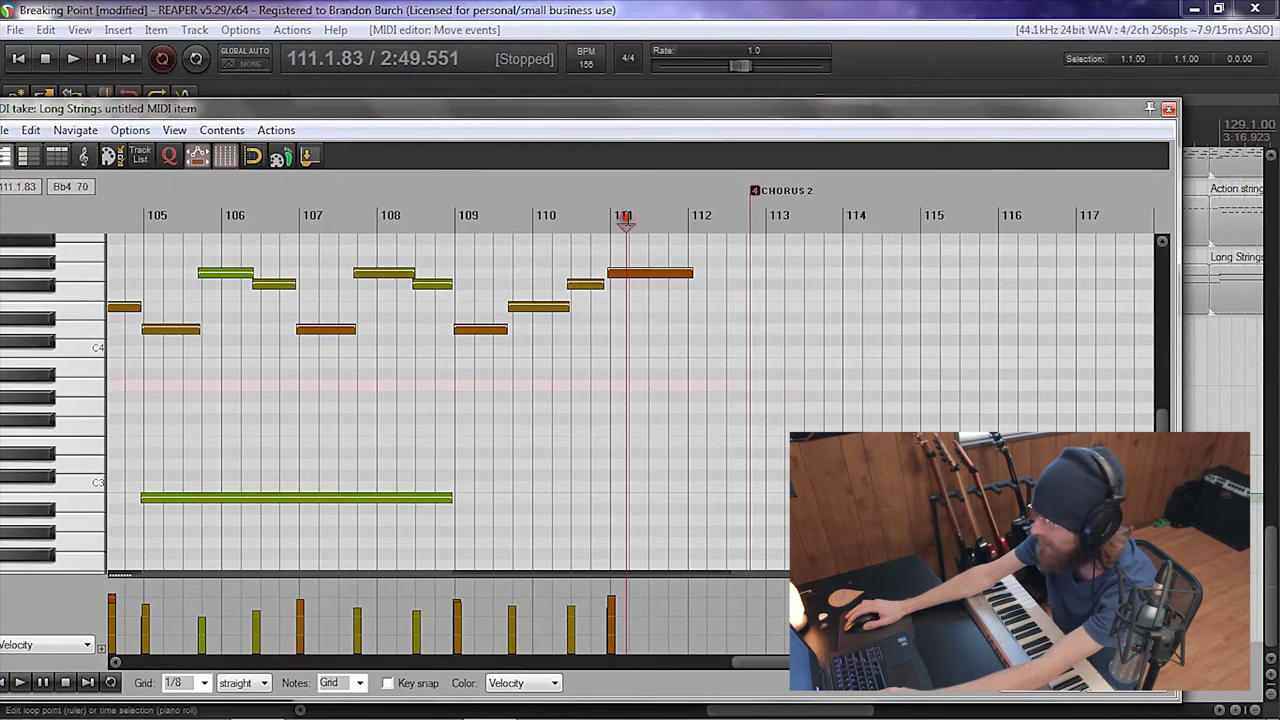
left_click_drag(645, 270, 654, 337)
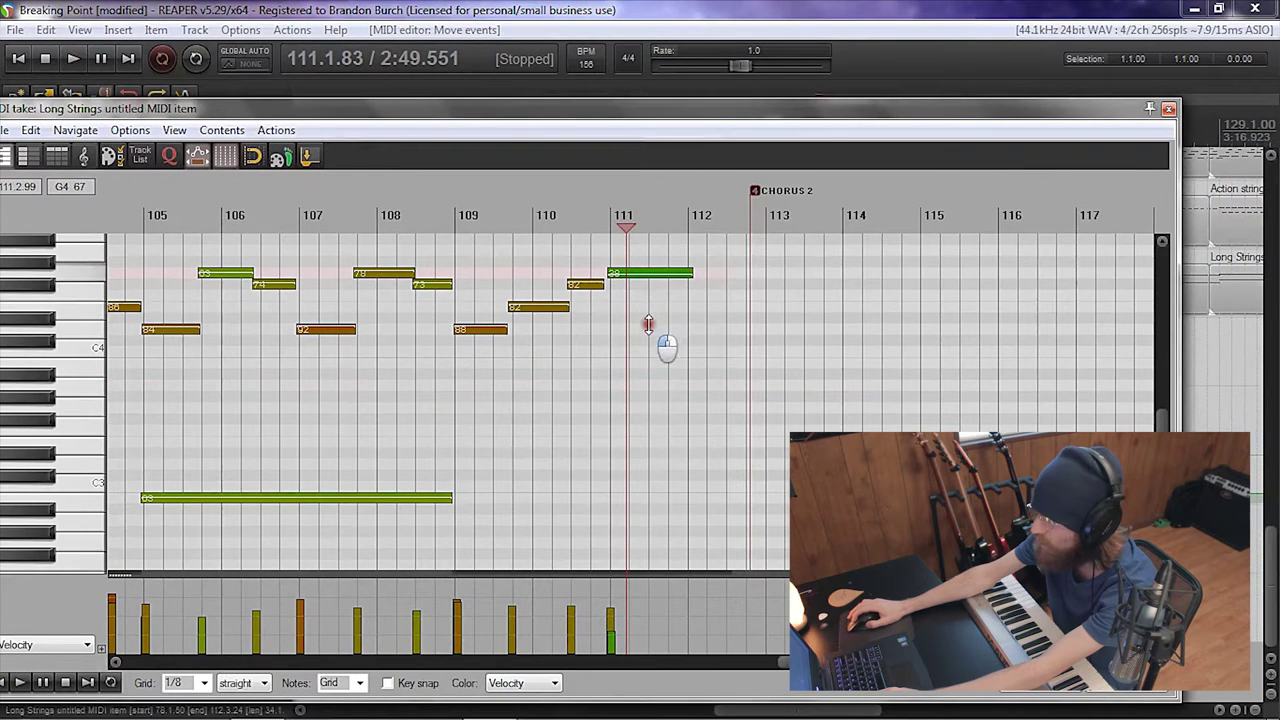
left_click(540, 217)
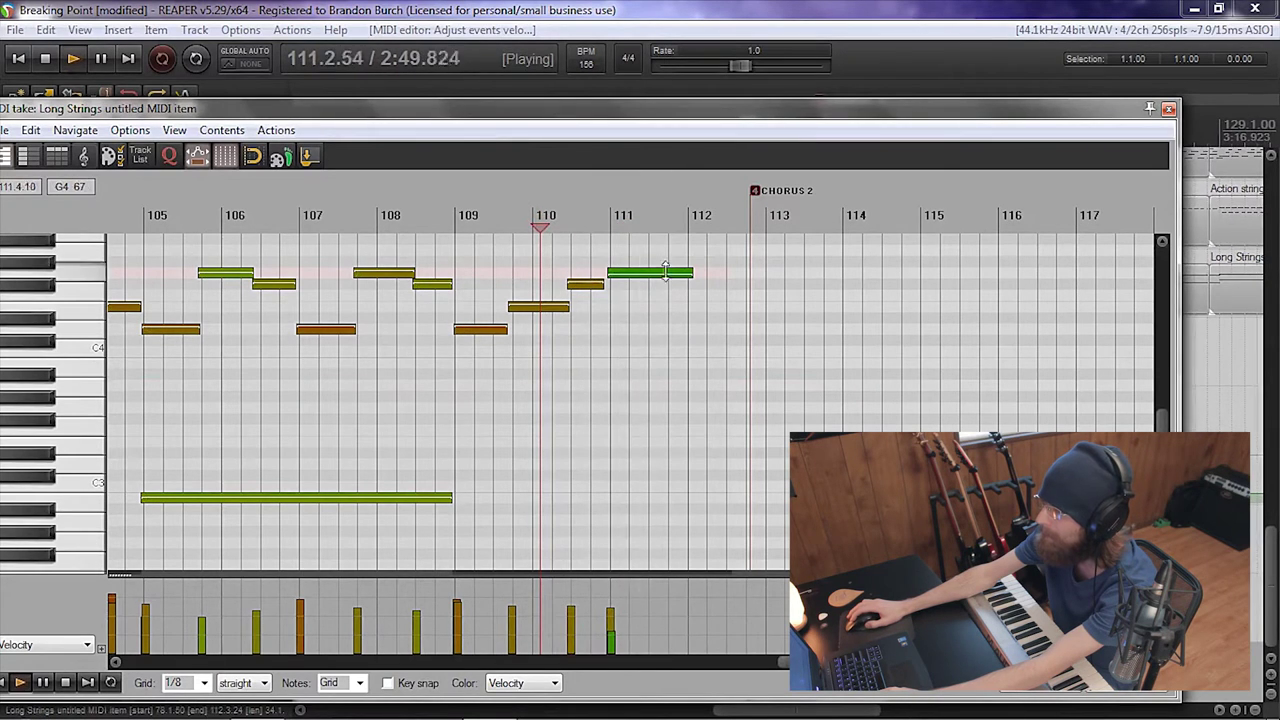
key("space")
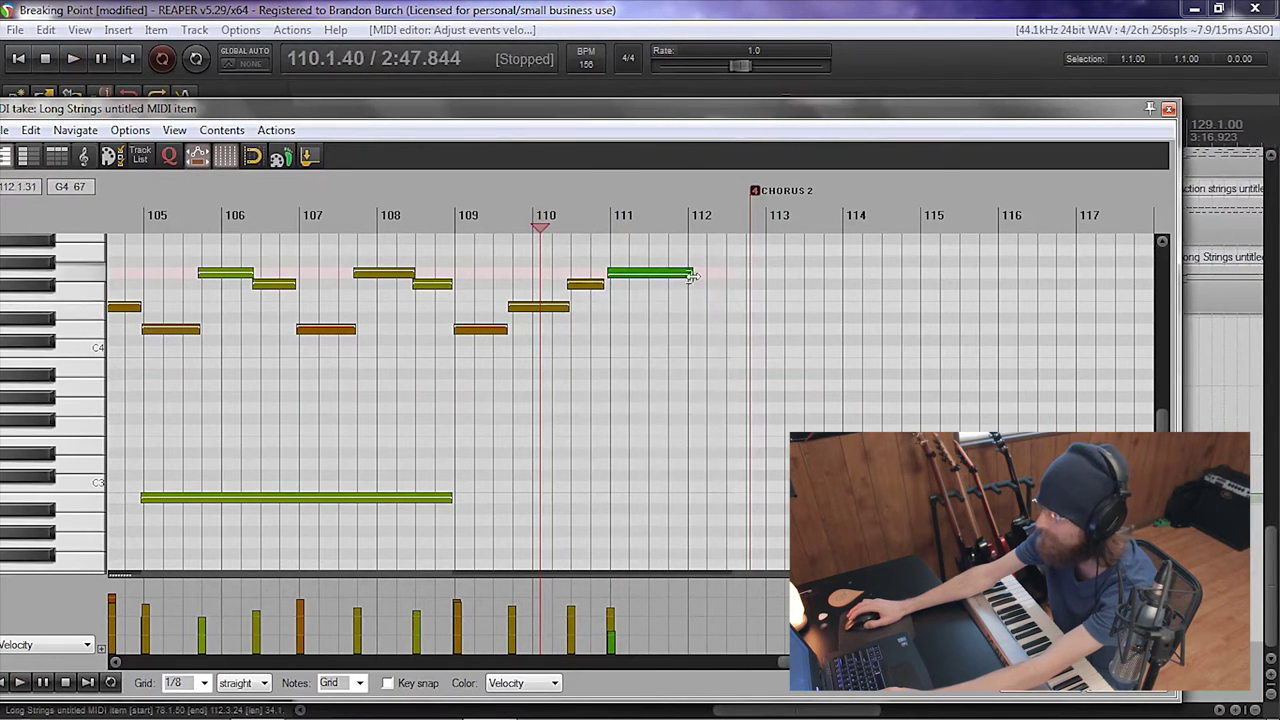
Step: Select all verse notes, lower their velocity together, and close the MIDI editor
scroll(384, 208, "down", 4)
scroll(50, 397, "down", 2)
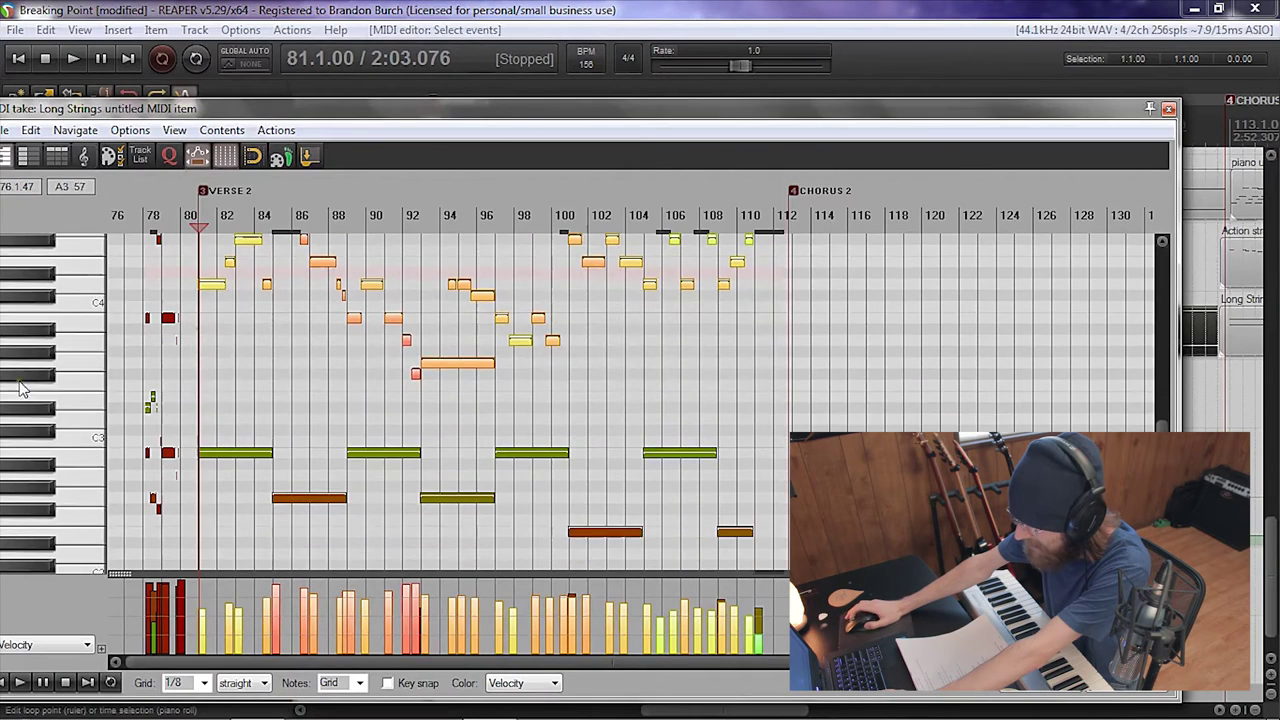
scroll(40, 397, "down", 4)
scroll(14, 396, "up", 5)
scroll(14, 396, "up", 2)
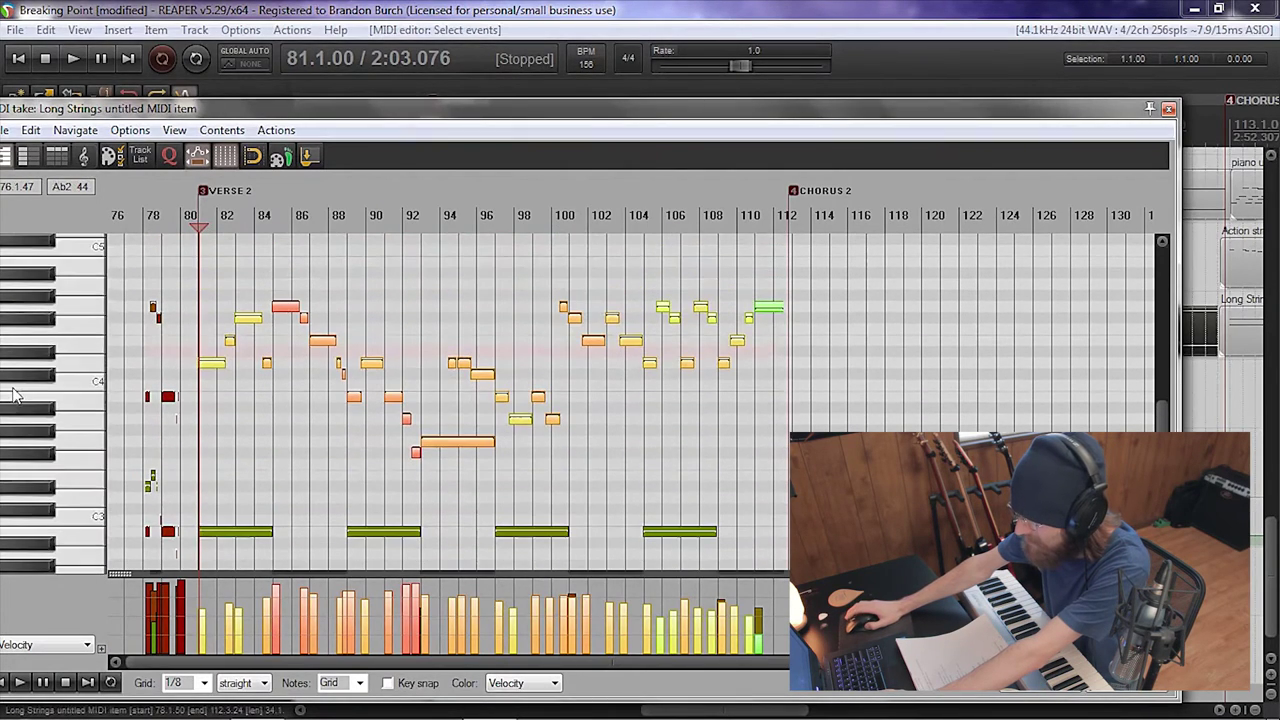
left_click(308, 340)
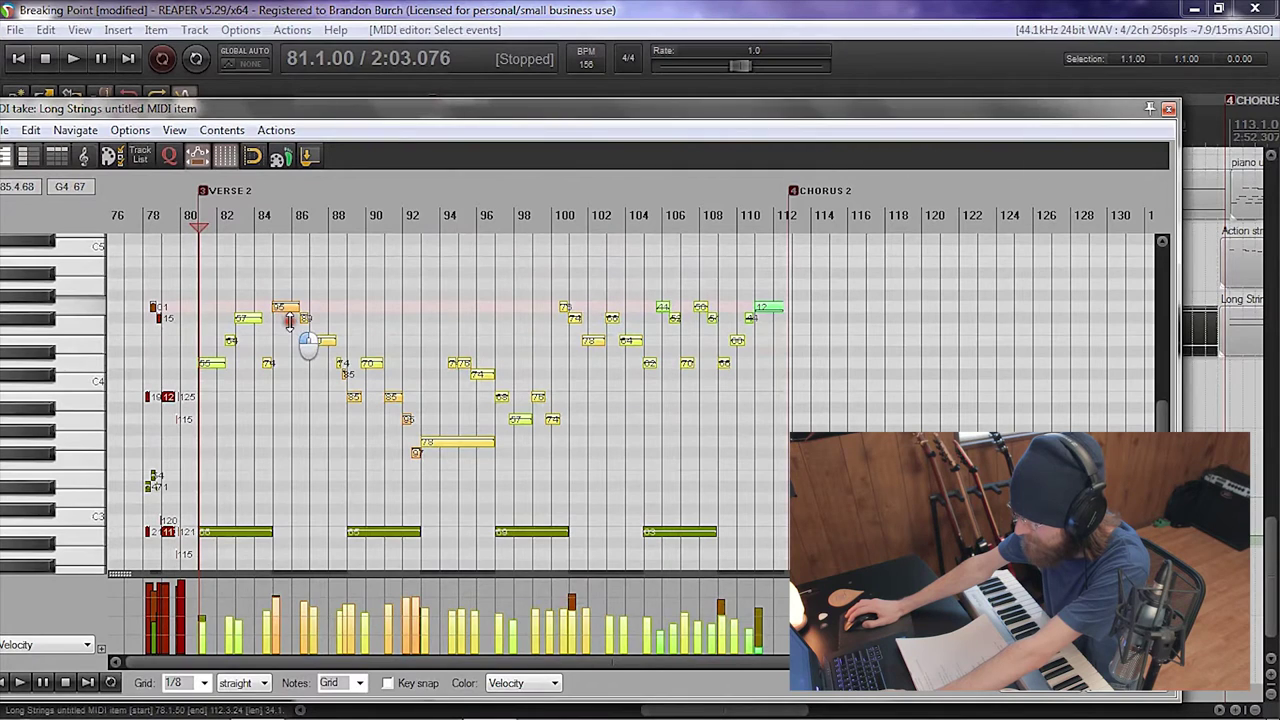
mouse_move(289, 320)
left_mouse_down()
mouse_move(290, 352)
mouse_move(290, 340)
mouse_move(318, 350)
left_mouse_up()
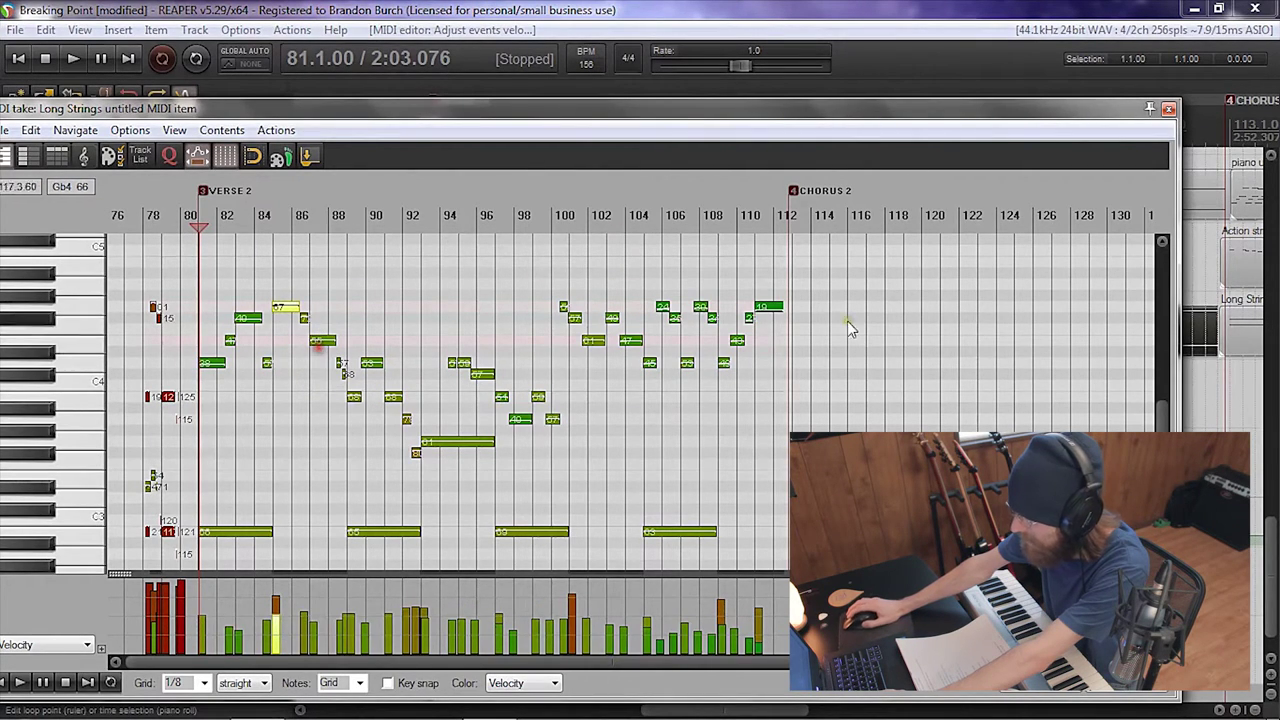
key("Escape")
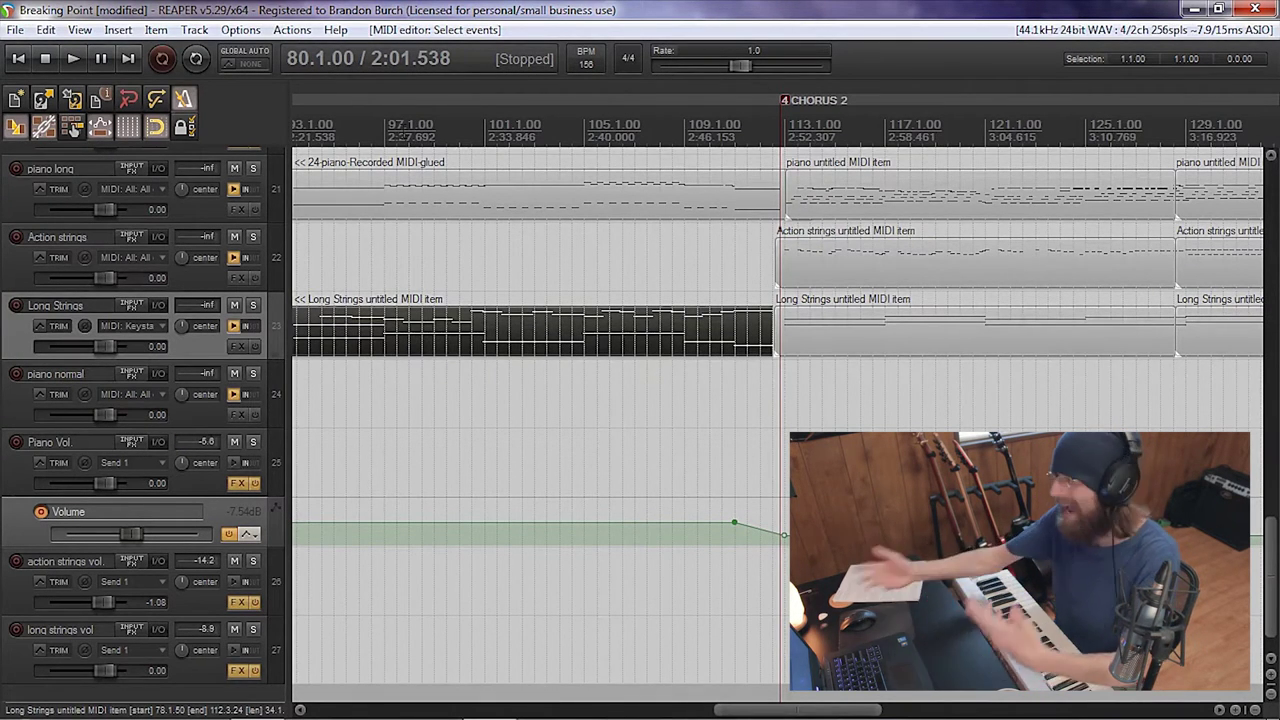
Step: Record-arm Long Strings in MIDI overdub mode for a new pass over verse 2
left_click(15, 305)
scroll(600, 250, "down", 3)
scroll(735, 220, "up", 3)
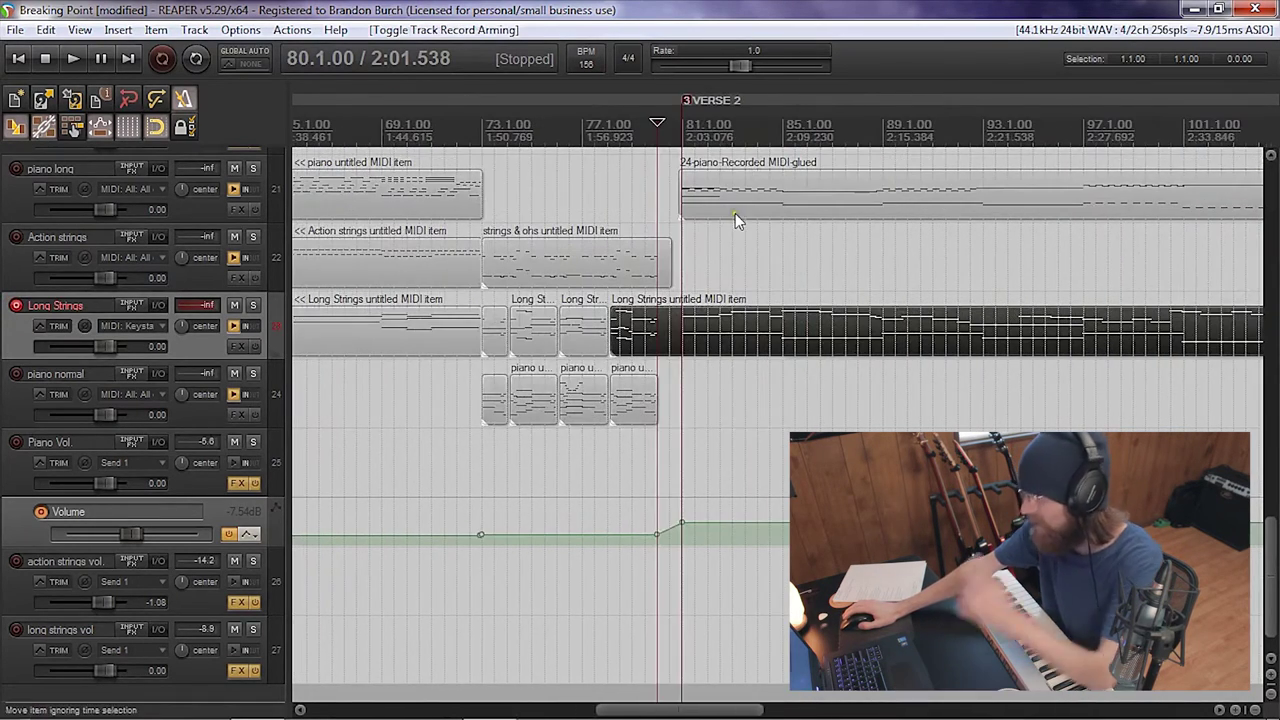
scroll(741, 170, "right", 2)
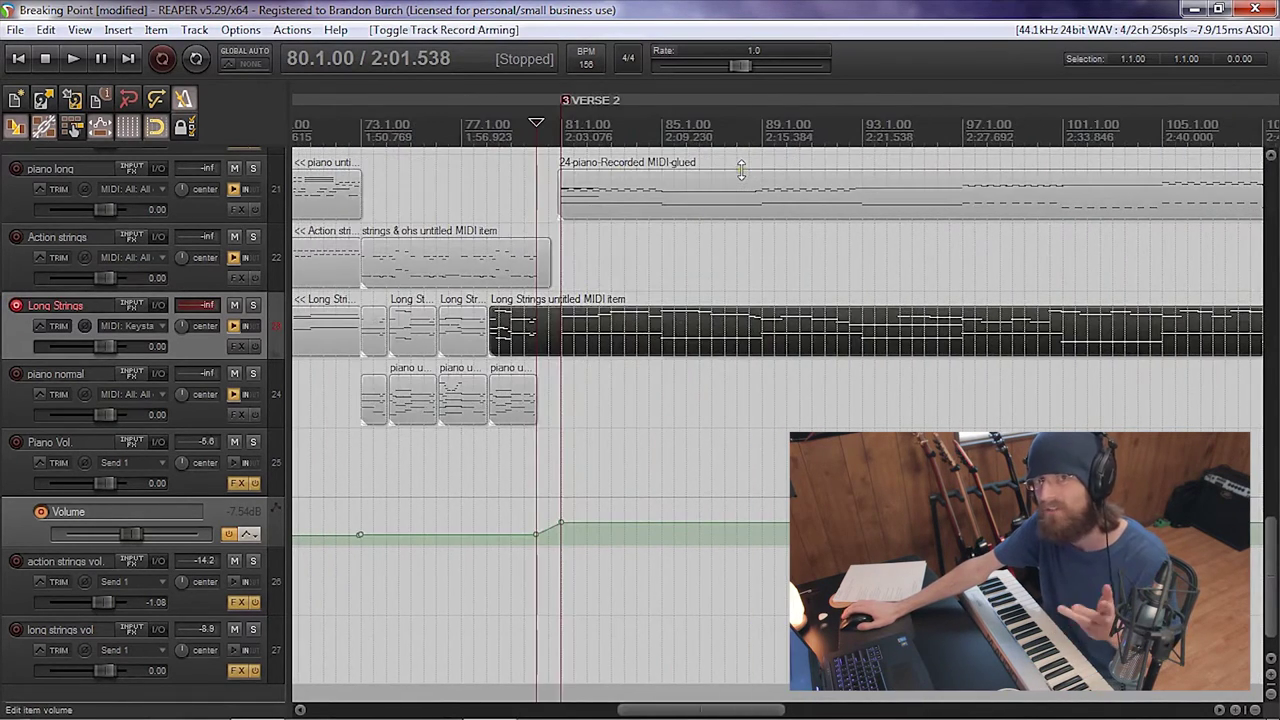
right_click(22, 306)
mouse_move(115, 437)
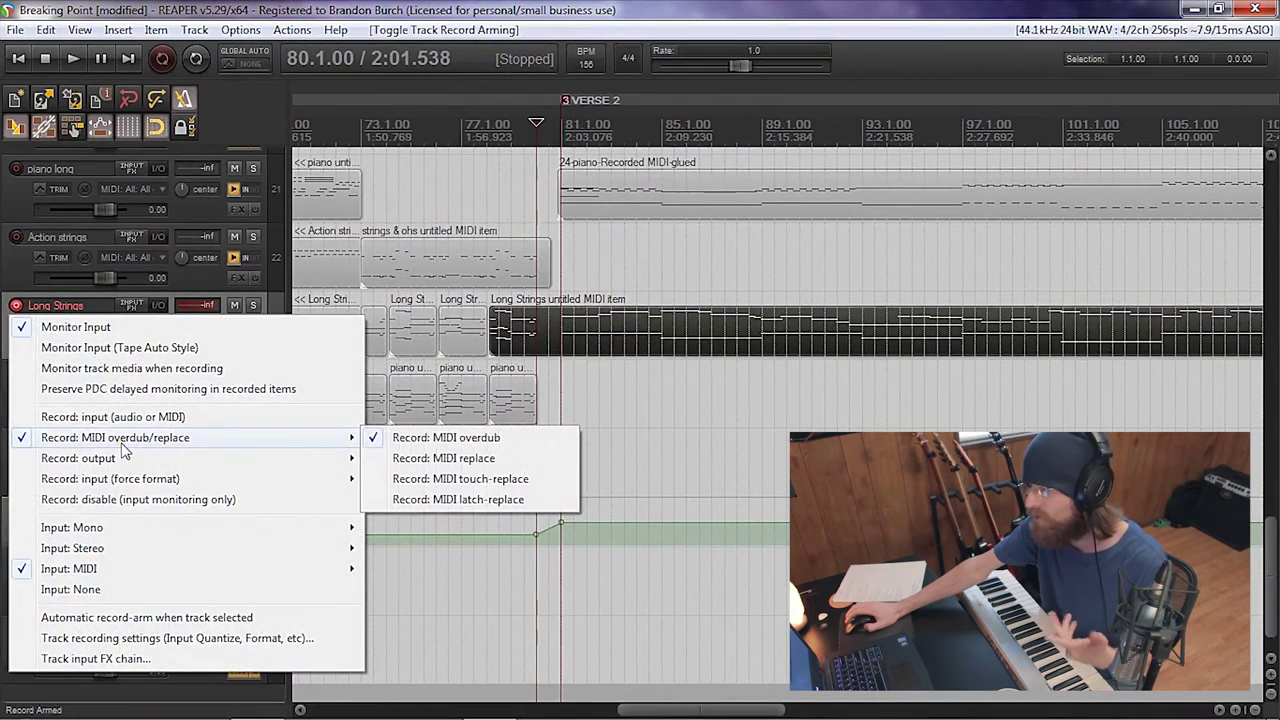
left_click(533, 215)
scroll(1051, 366, "right", 2)
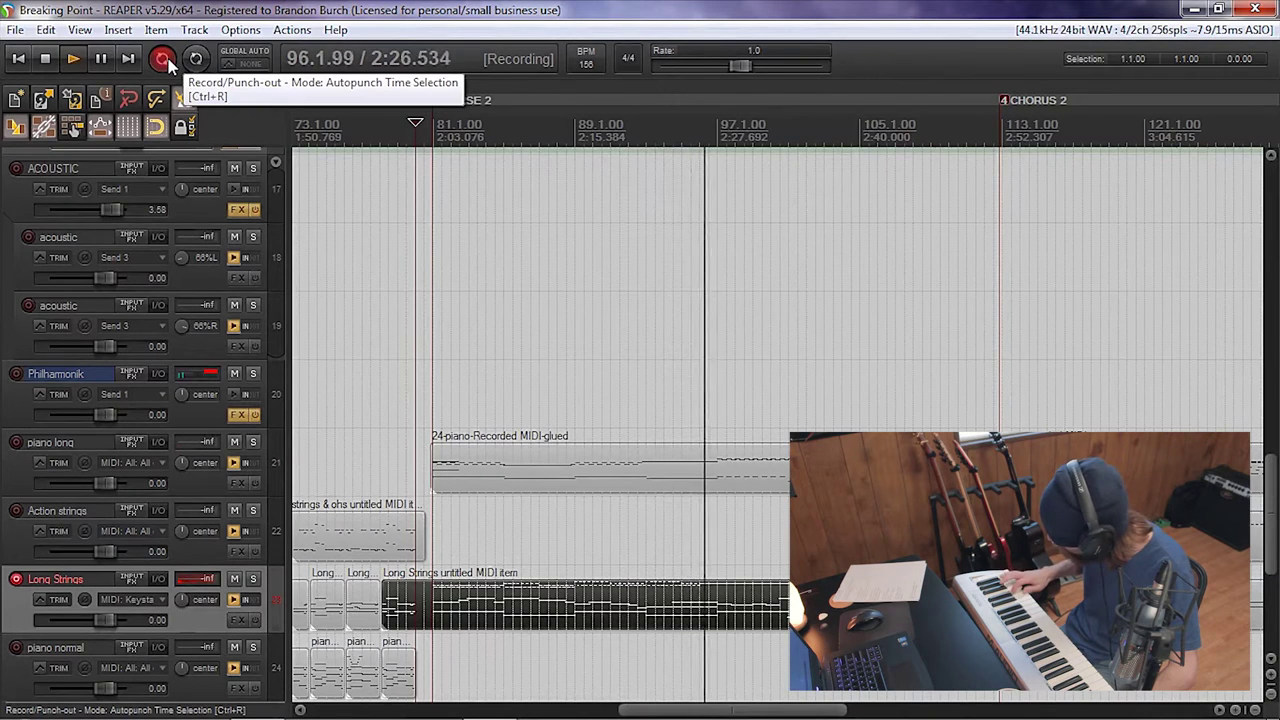
Step: Stop recording, open the part in the piano roll, and select the new upper notes
left_click(165, 60)
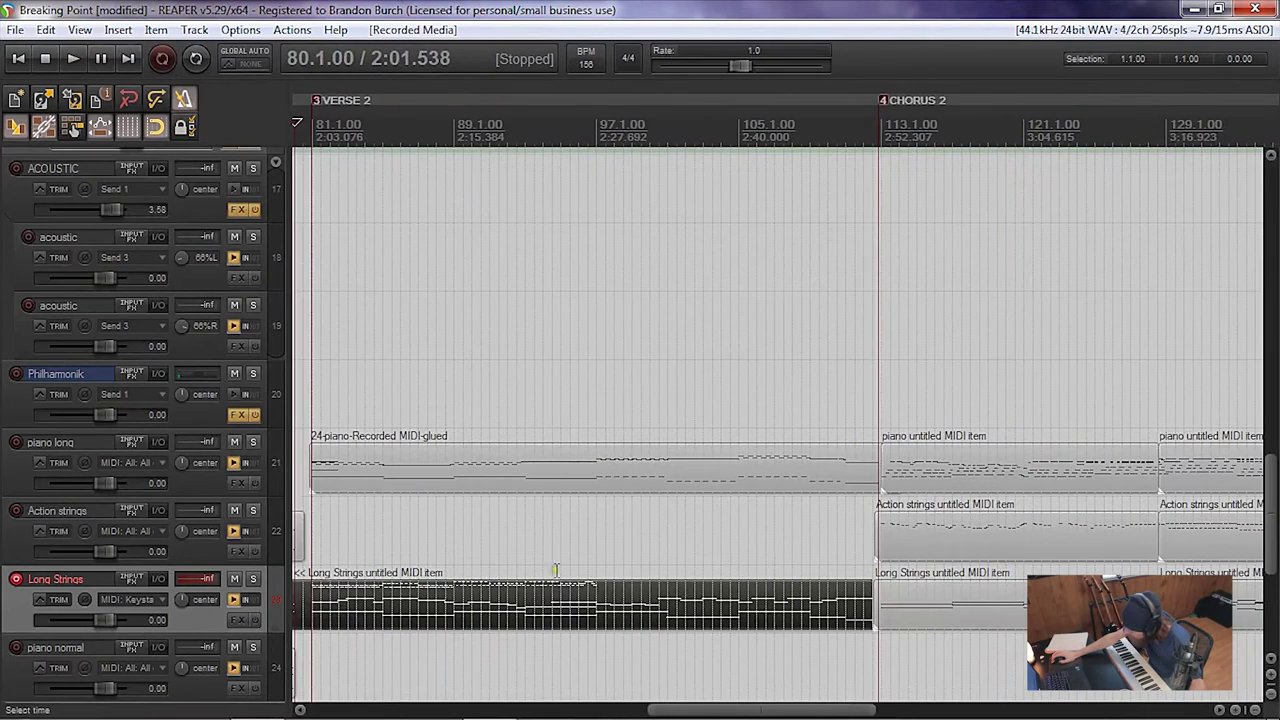
double_click(556, 590)
left_click_drag(229, 240, 751, 406)
scroll(623, 345, "up", 2)
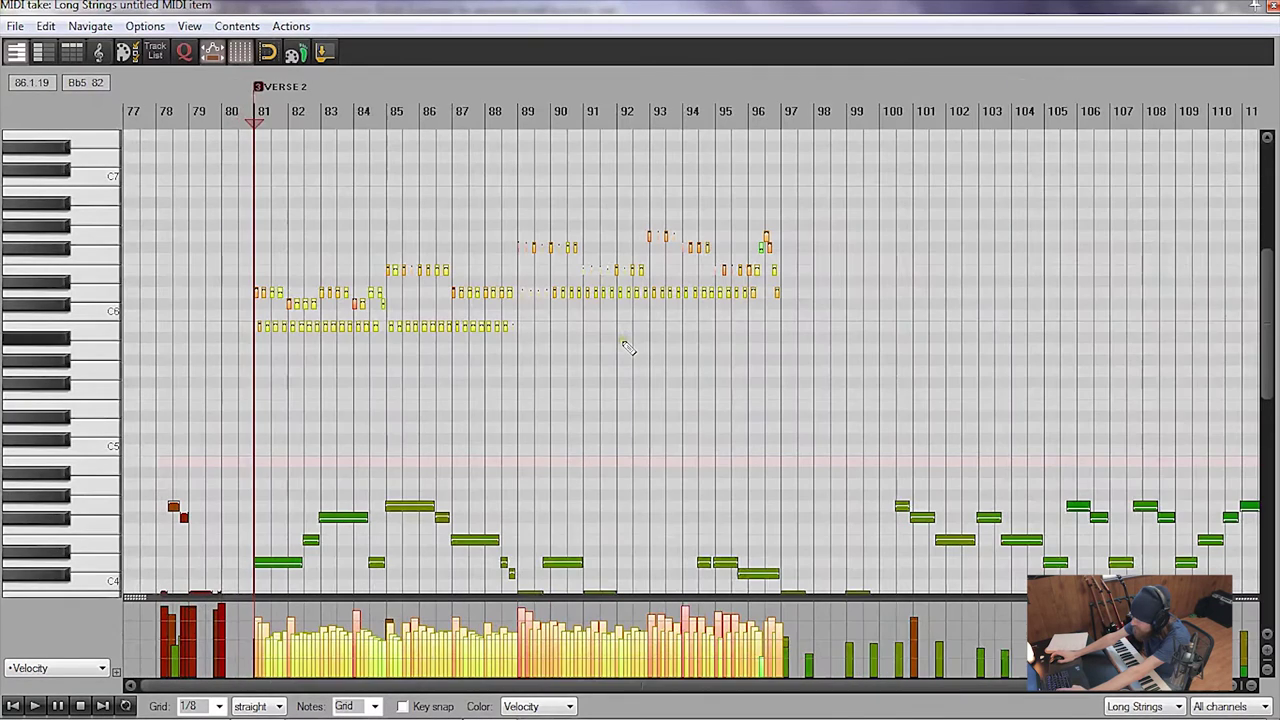
Step: Transpose the selected upper notes down 12 semitones, one octave
key("ctrl+t")
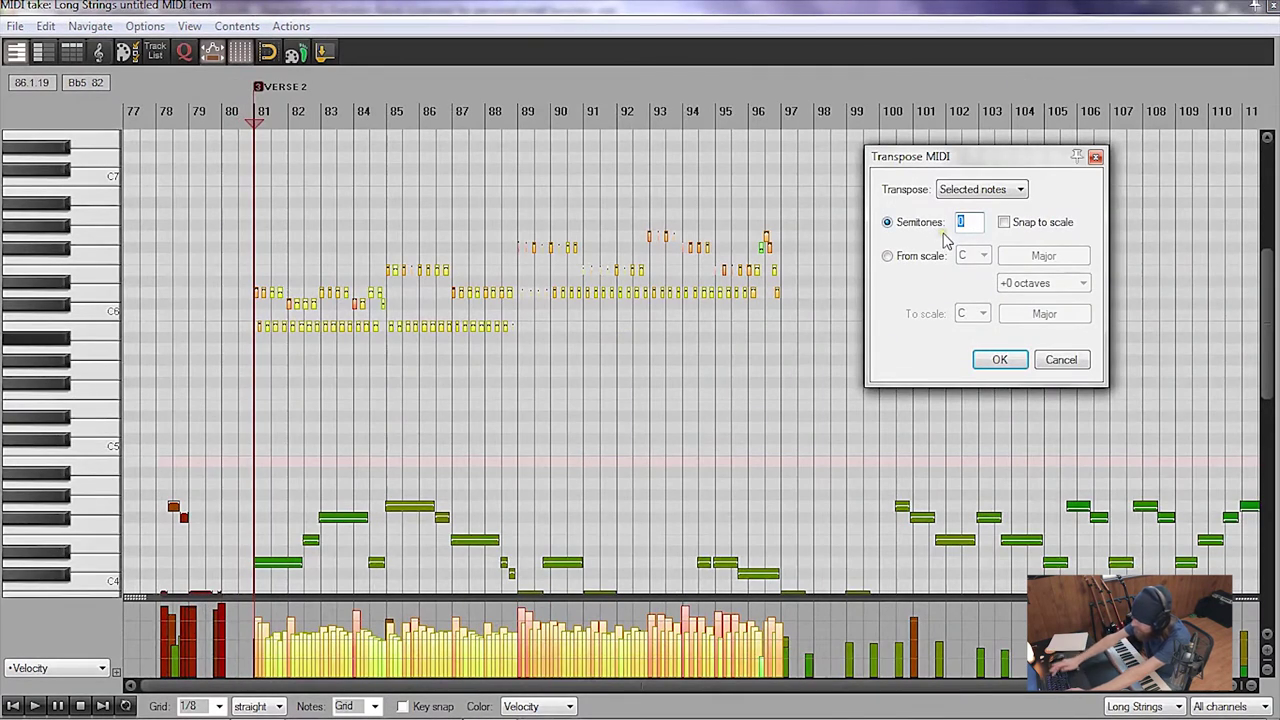
type("12")
key("Return")
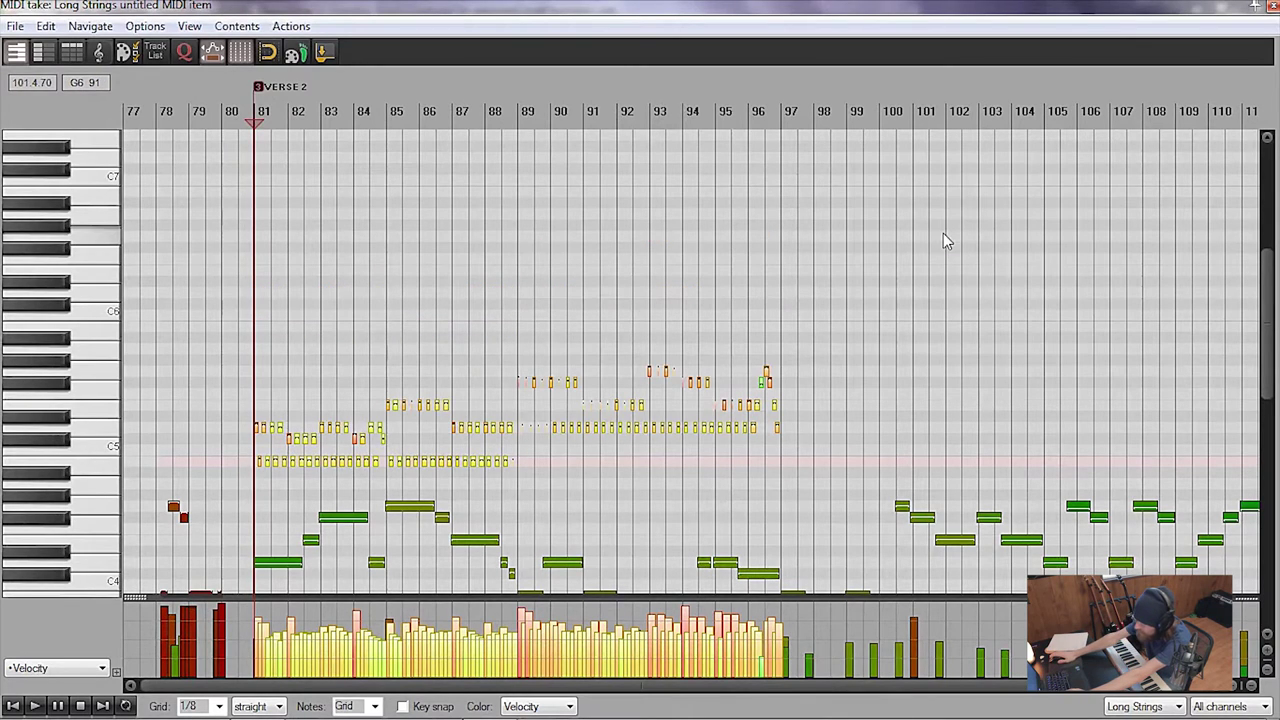
scroll(43, 310, "down", 3)
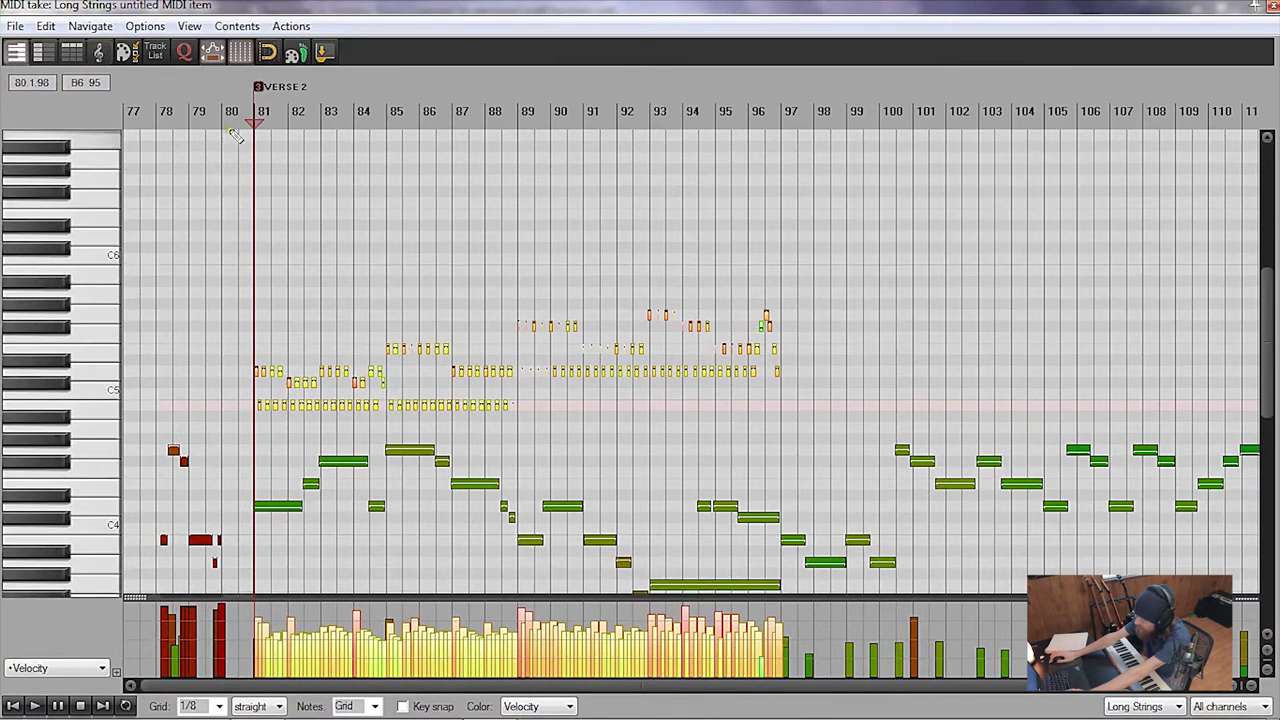
Step: Audition the transposed notes from bar 80, then bring up the quantize settings
key("space")
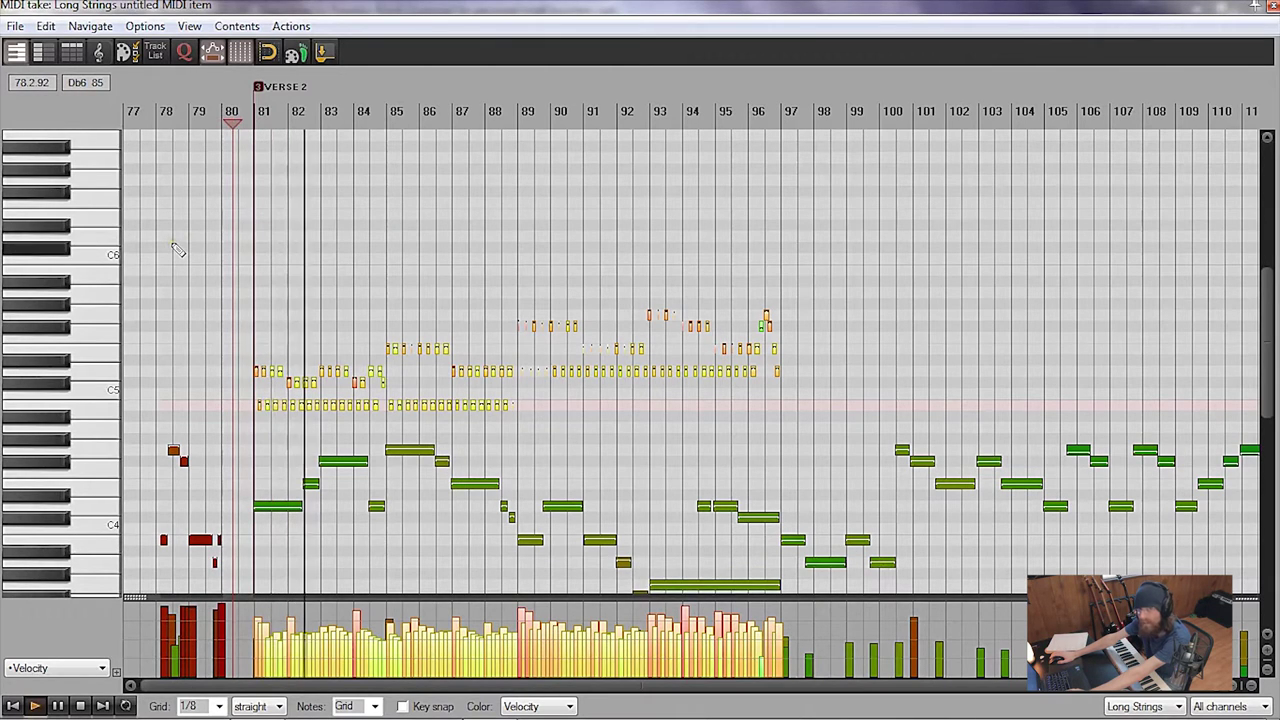
scroll(178, 250, "right", 3)
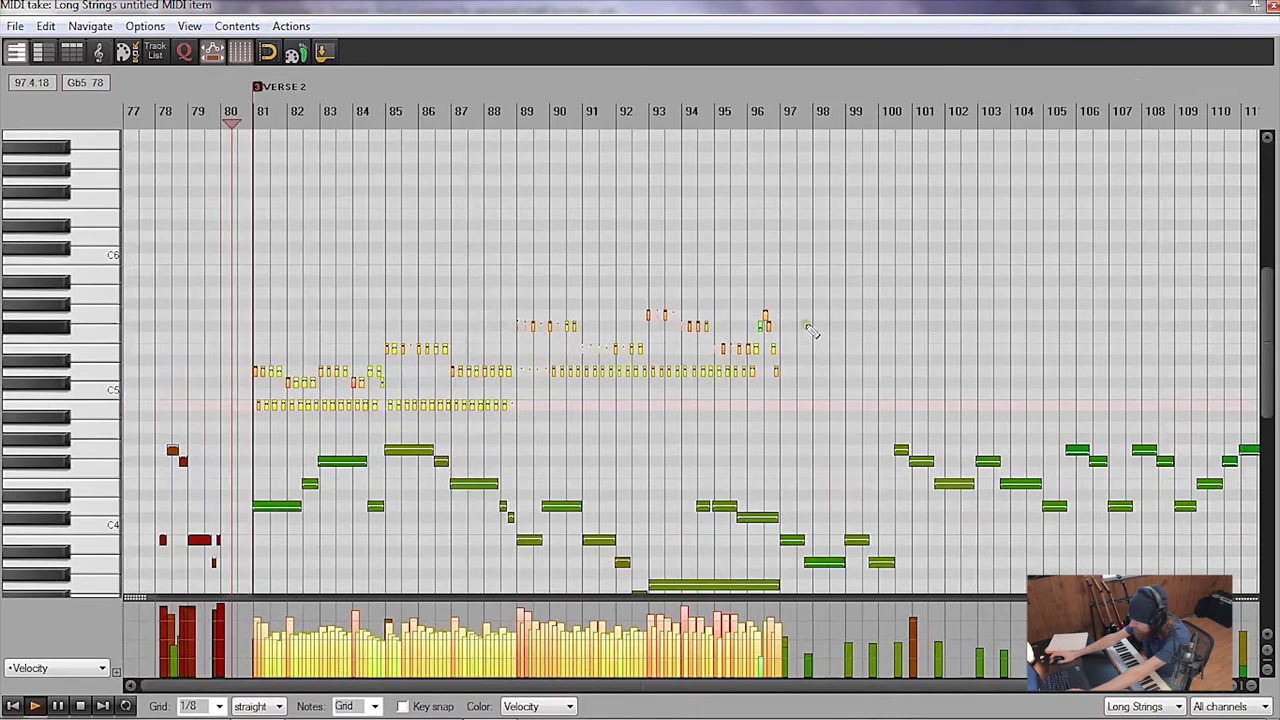
scroll(808, 330, "left", 3)
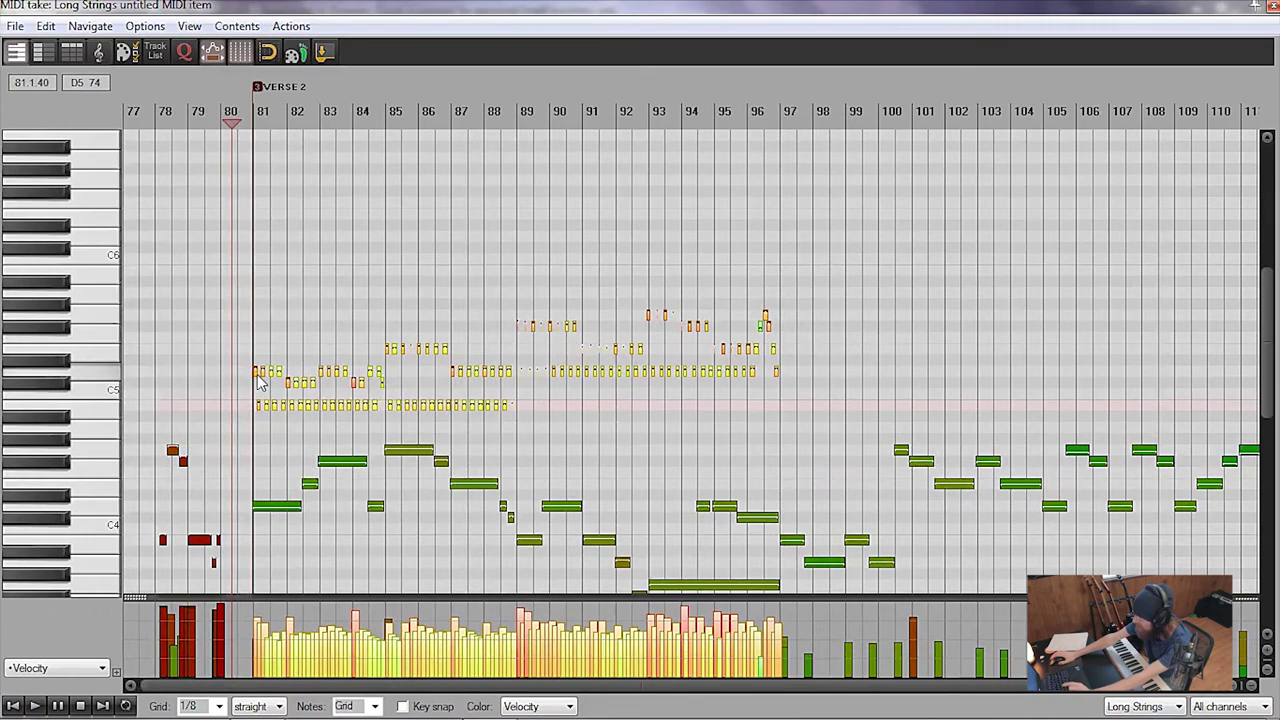
scroll(264, 376, "up", 3)
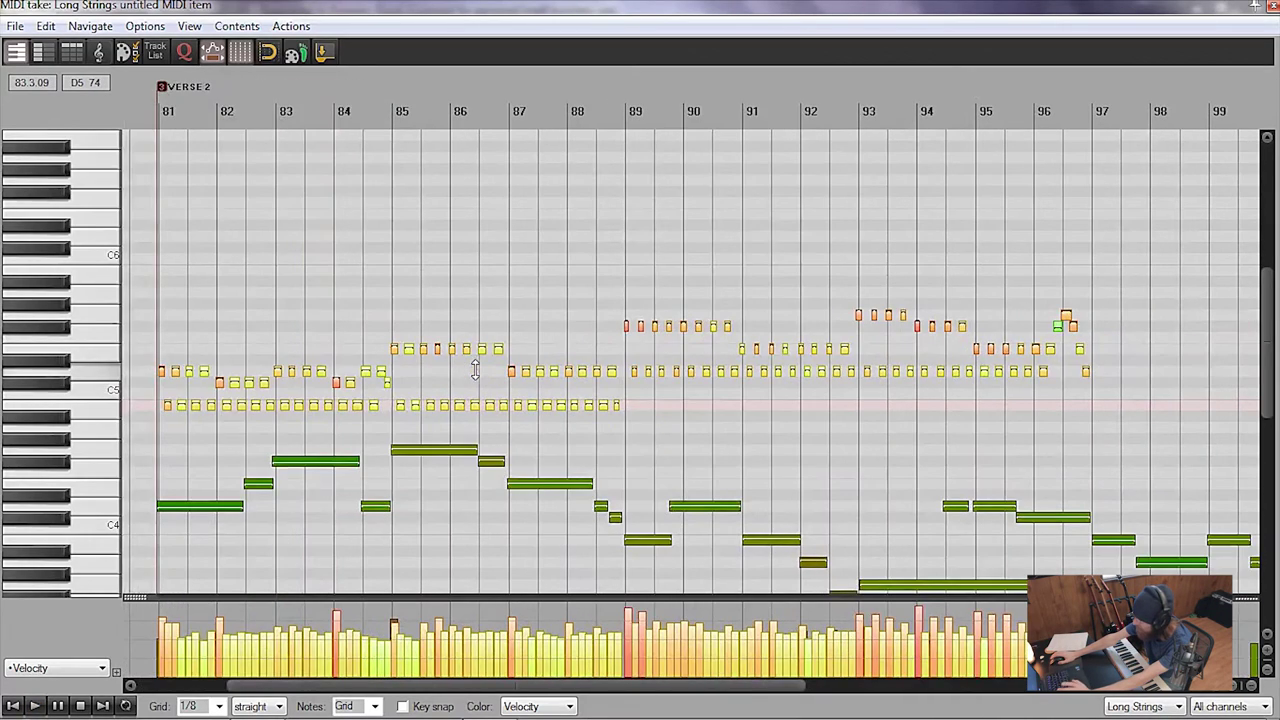
scroll(475, 370, "left", 3)
scroll(497, 368, "right", 6)
scroll(505, 368, "left", 3)
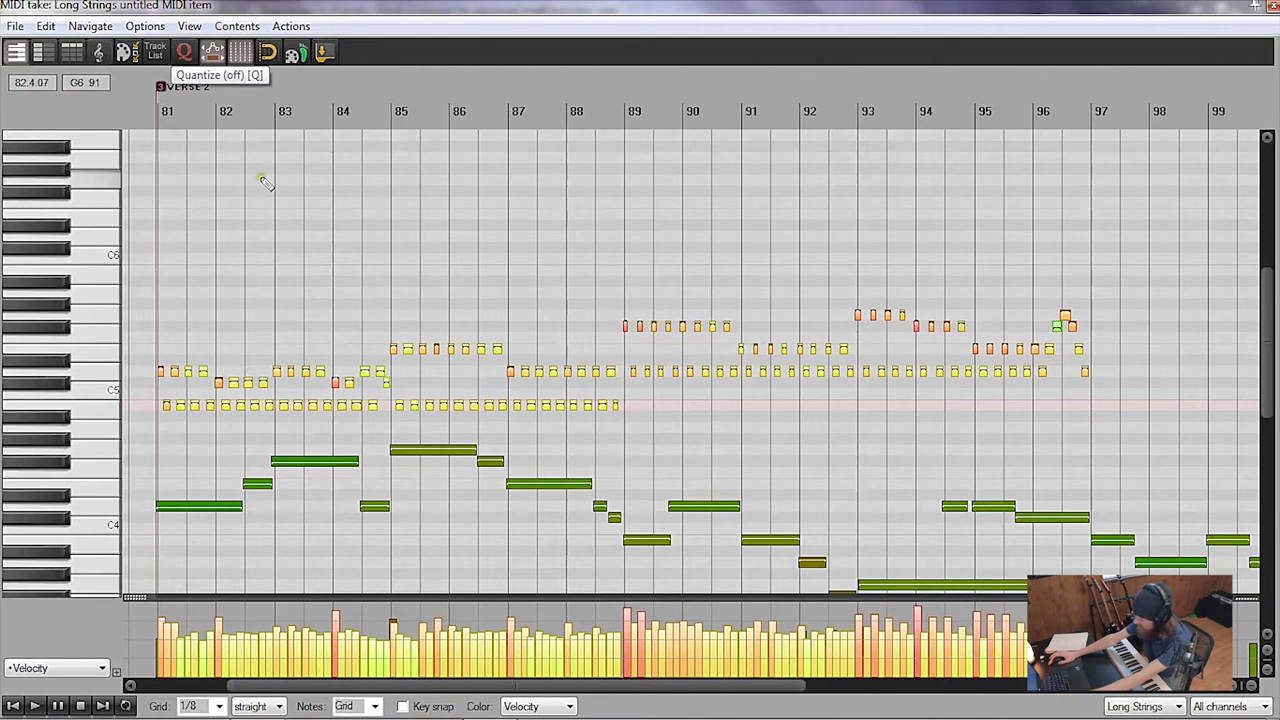
left_click(185, 55)
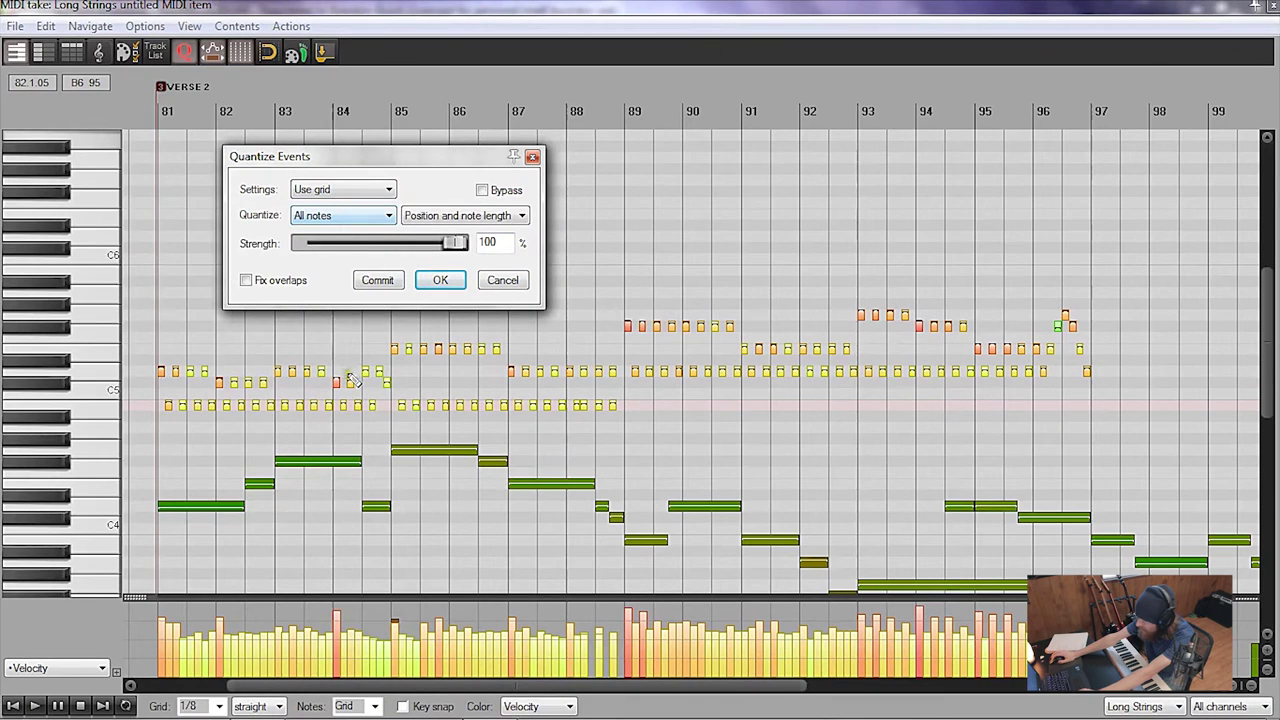
Step: Quantize only the selected notes, with strength reduced to roughly 59–70 percent
left_click(337, 217)
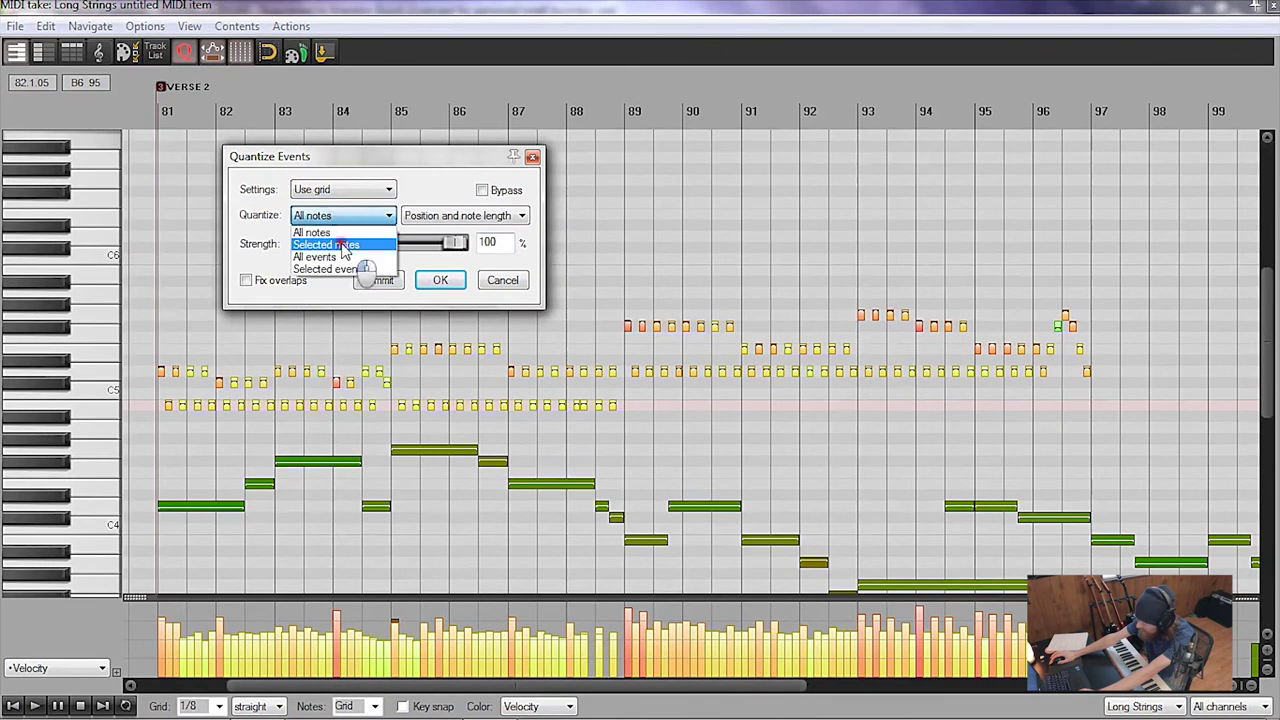
left_click(343, 245)
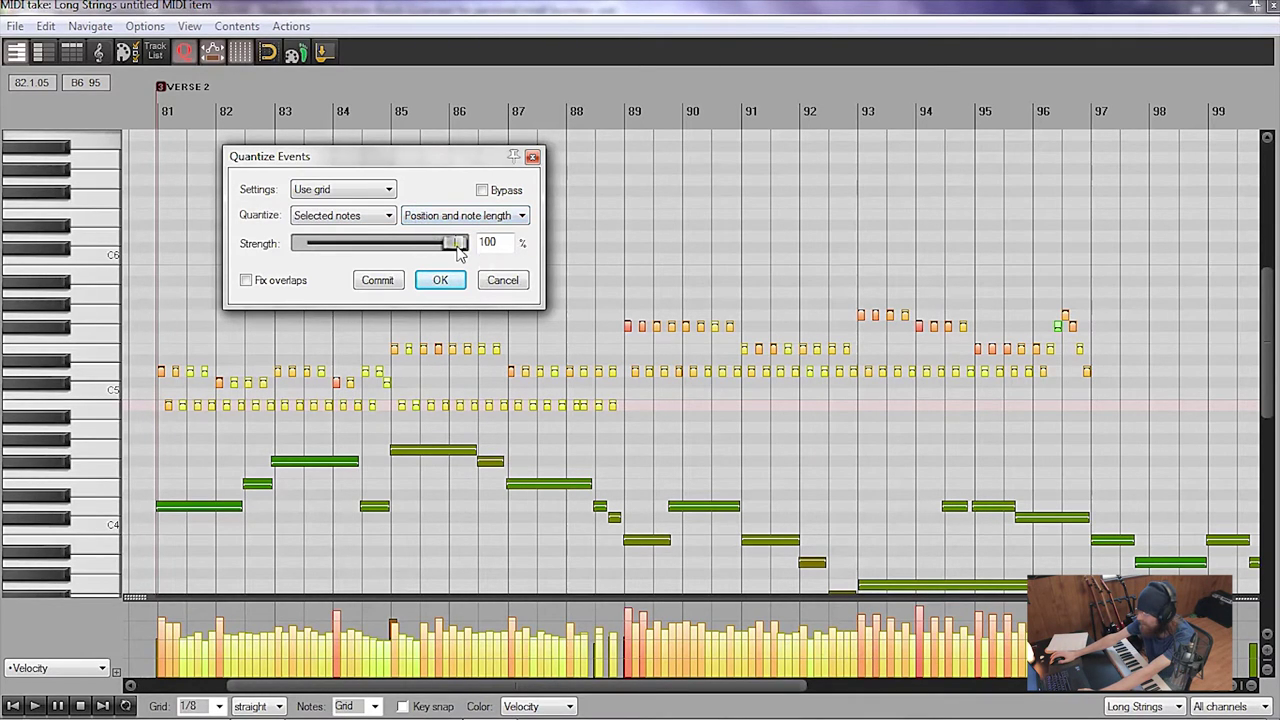
left_click_drag(455, 250, 402, 262)
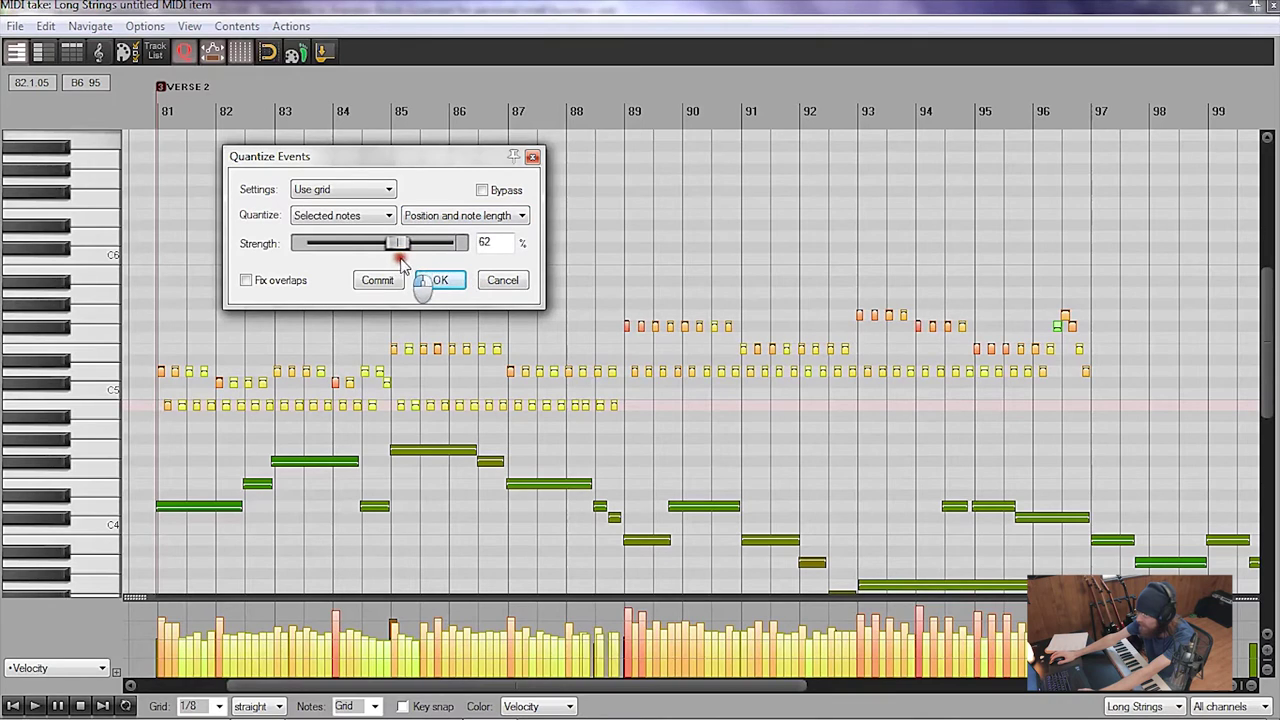
left_click(504, 244)
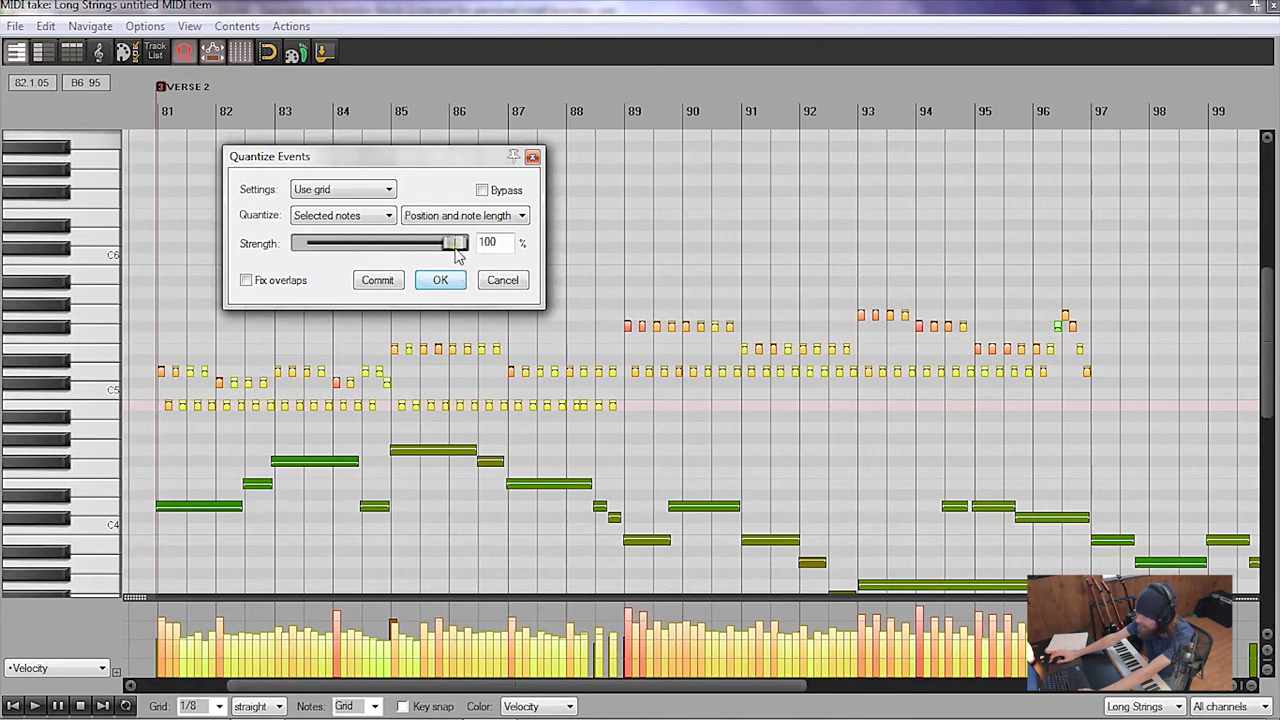
left_click_drag(455, 245, 375, 245)
scroll(214, 420, "up", 3)
scroll(243, 410, "up", 3)
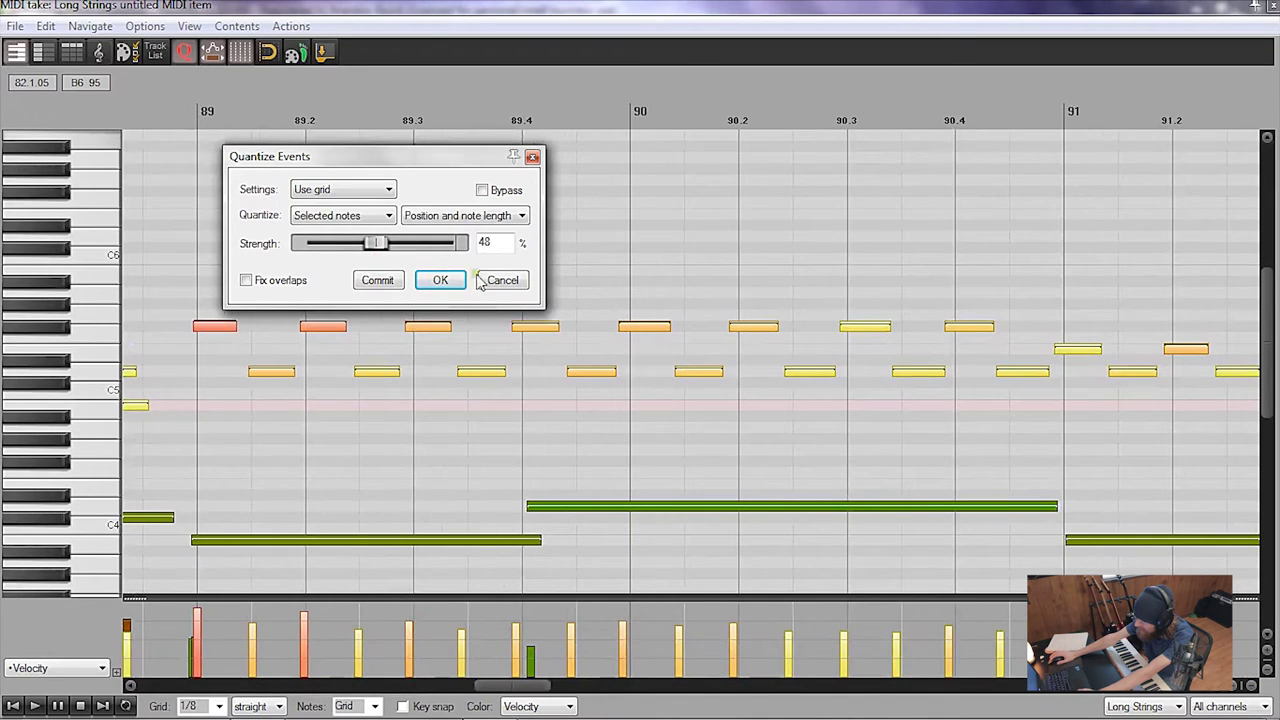
mouse_move(447, 255)
left_mouse_down()
mouse_move(460, 252)
mouse_move(346, 252)
mouse_move(367, 252)
left_mouse_up()
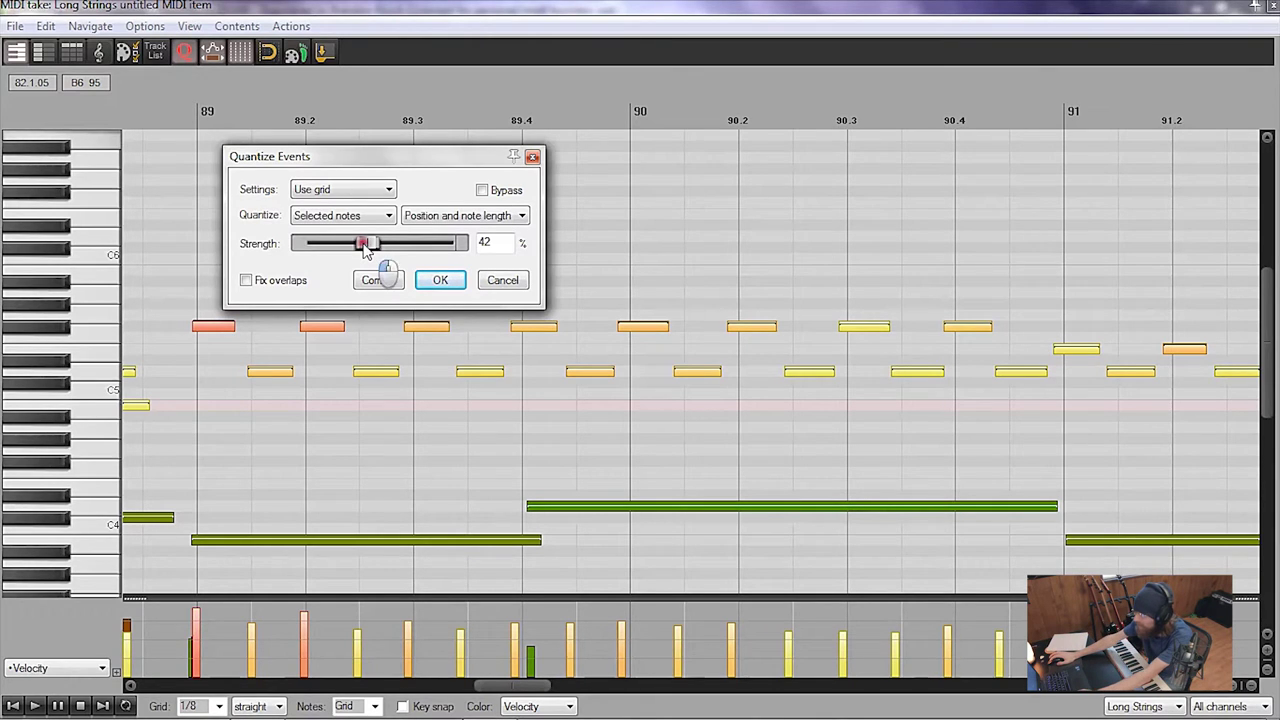
left_click_drag(366, 250, 412, 246)
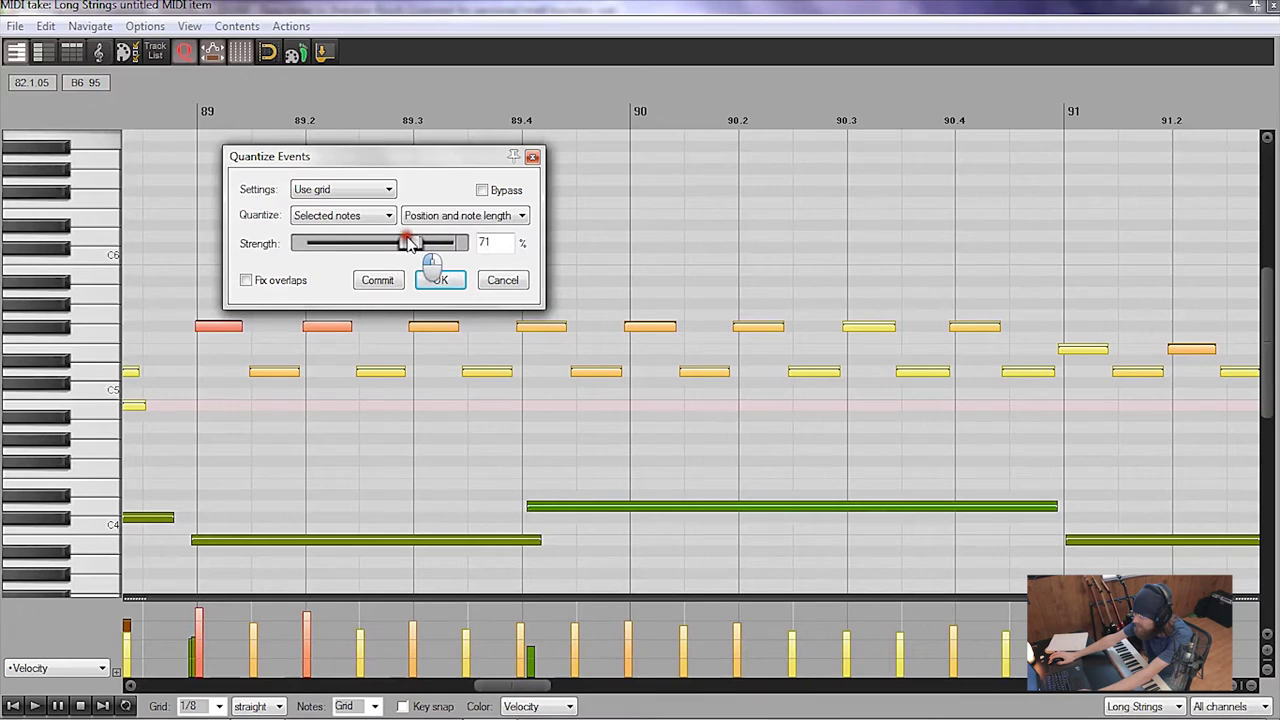
left_click(437, 282)
Step: Draw level velocities across the verse 2 notes, including around bar 85
scroll(873, 418, "down", 3)
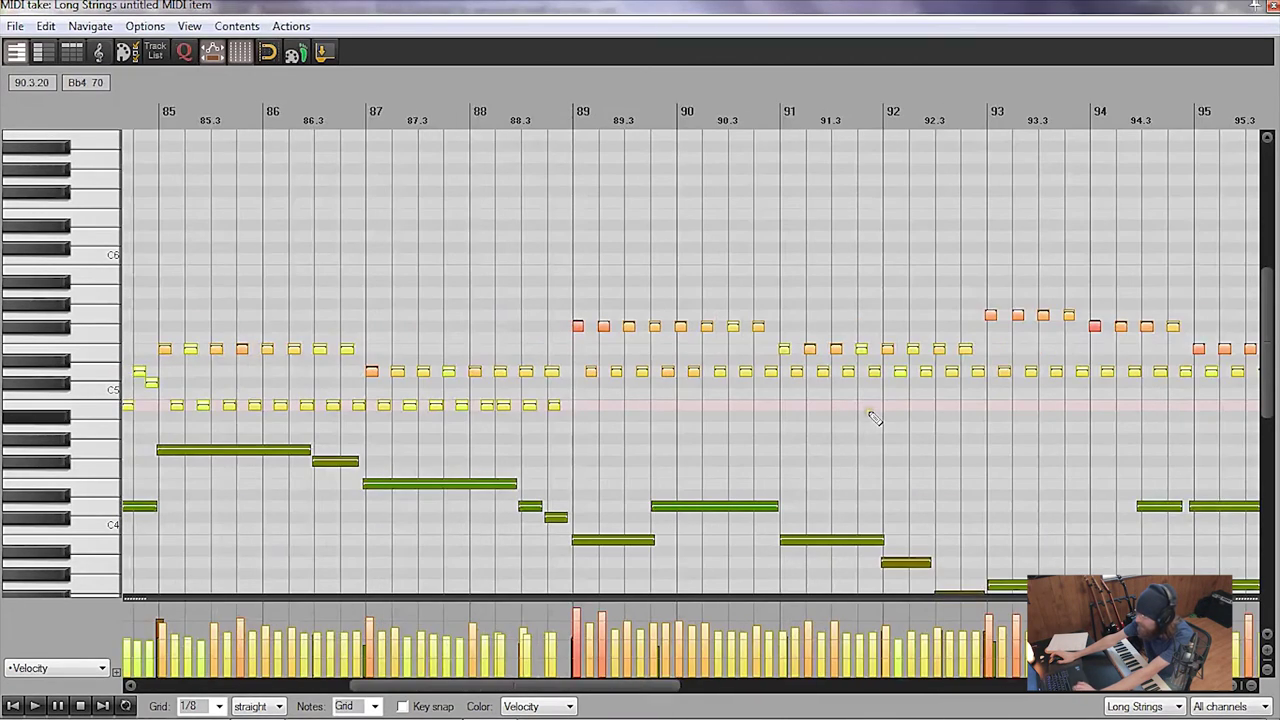
scroll(749, 394, "down", 2)
scroll(314, 286, "up", 1)
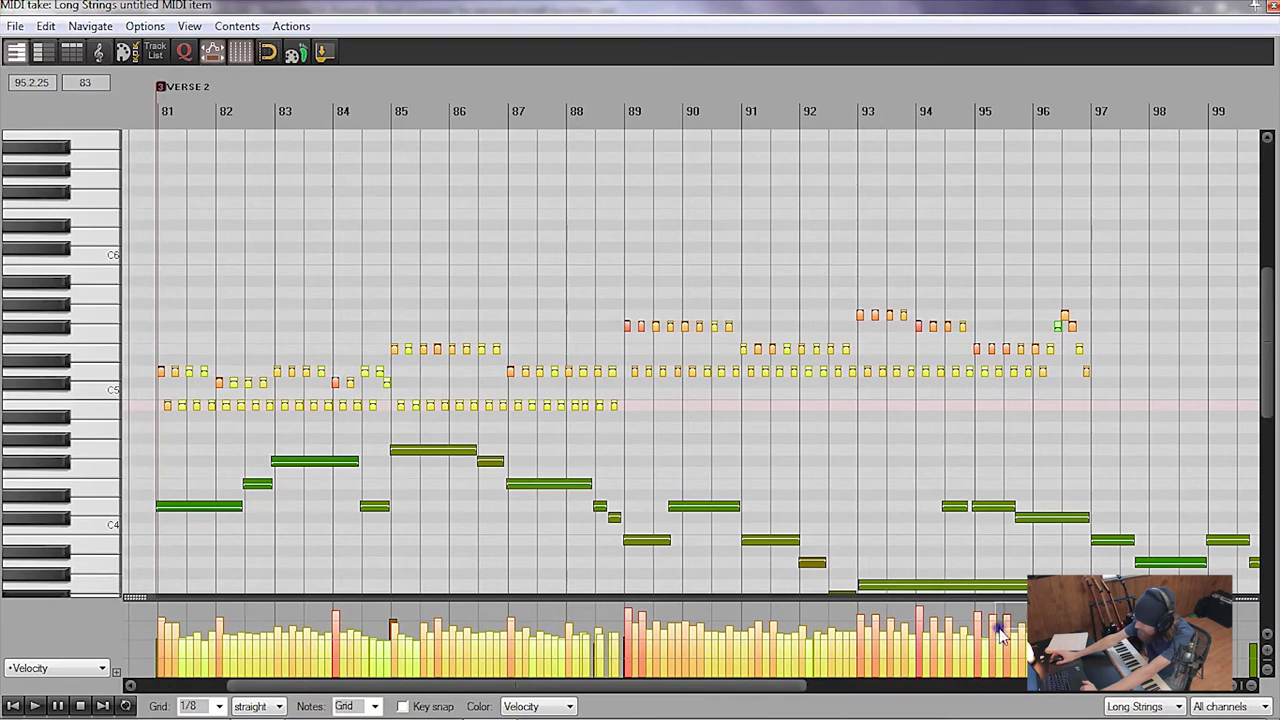
left_click_drag(1000, 635, 95, 622)
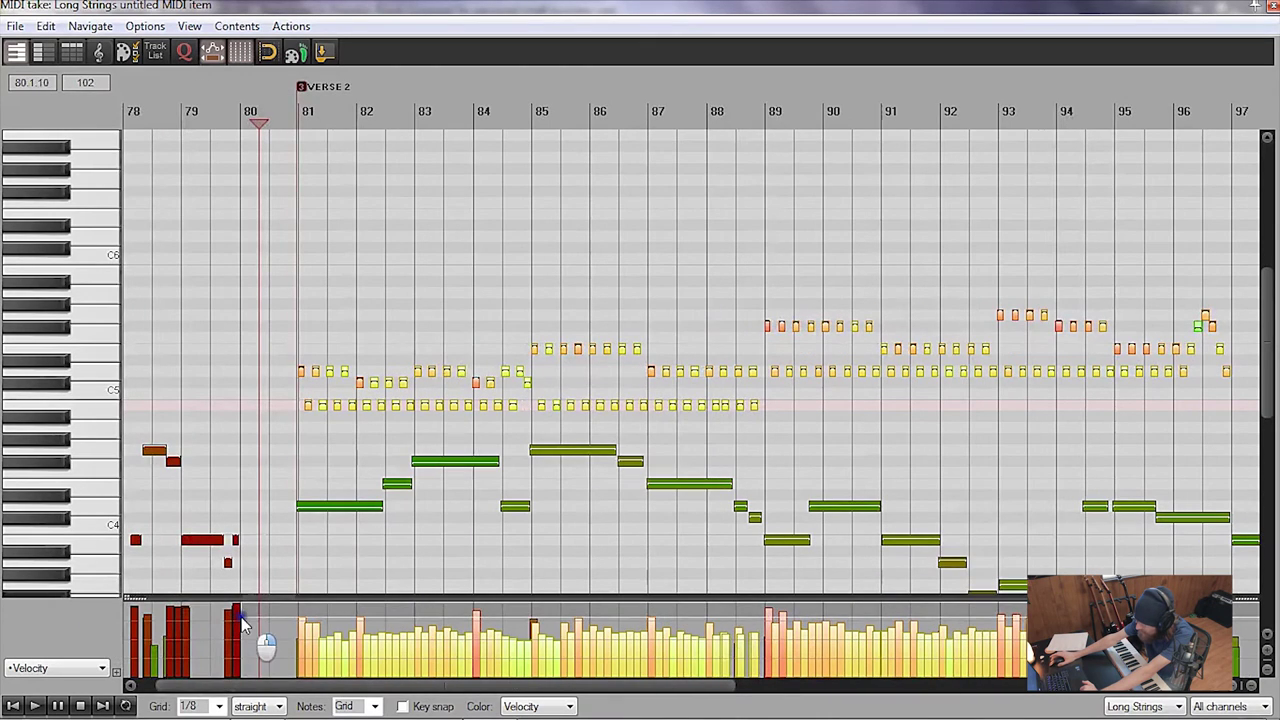
left_click_drag(255, 619, 264, 621)
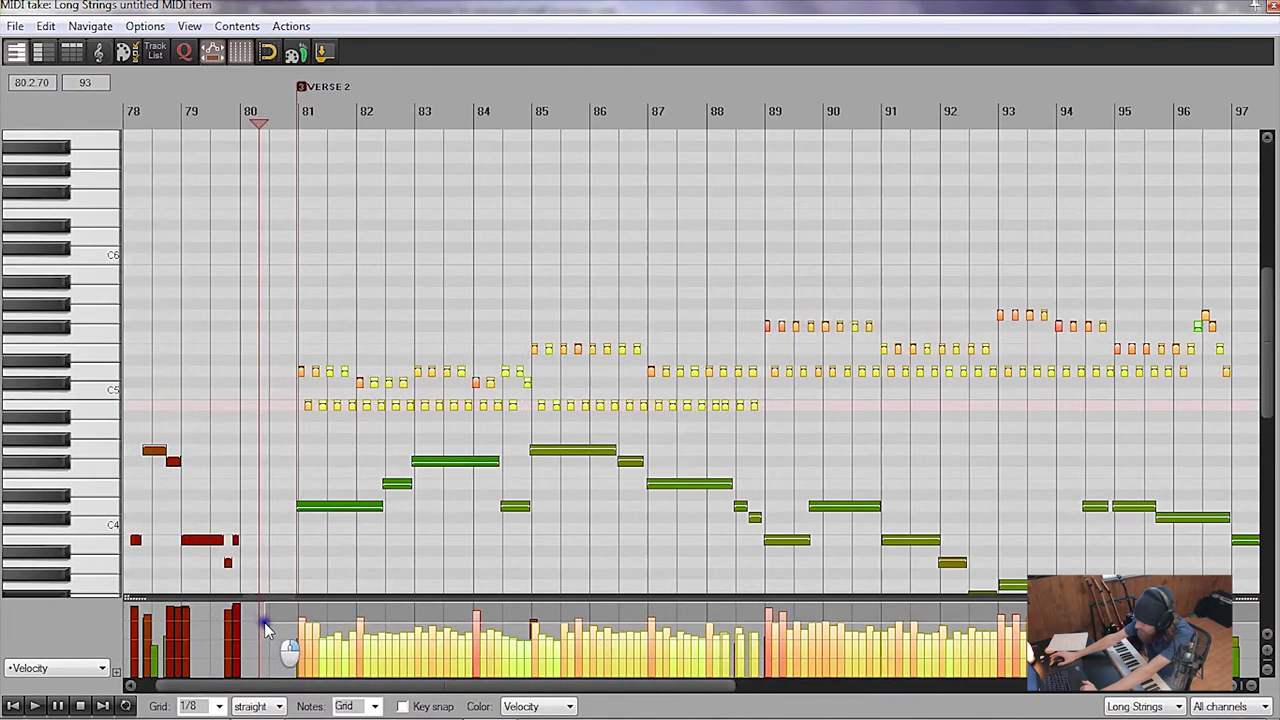
left_click(264, 622)
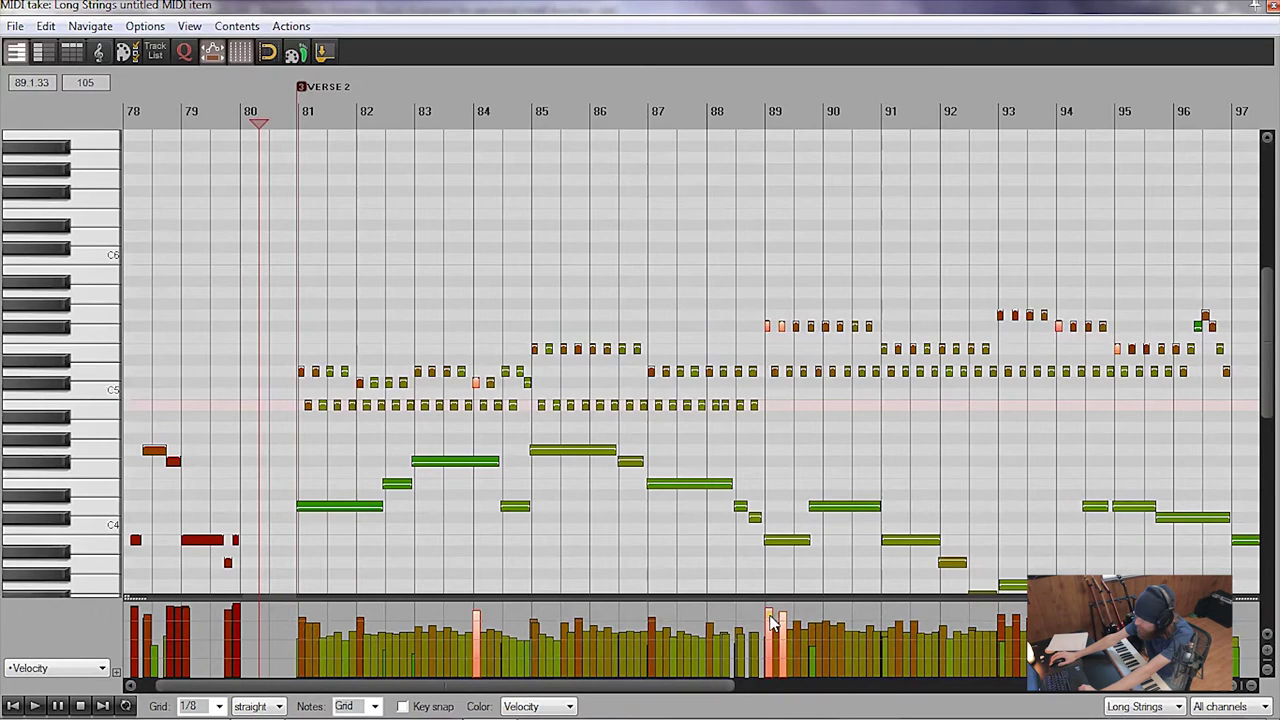
left_click_drag(770, 622, 253, 625)
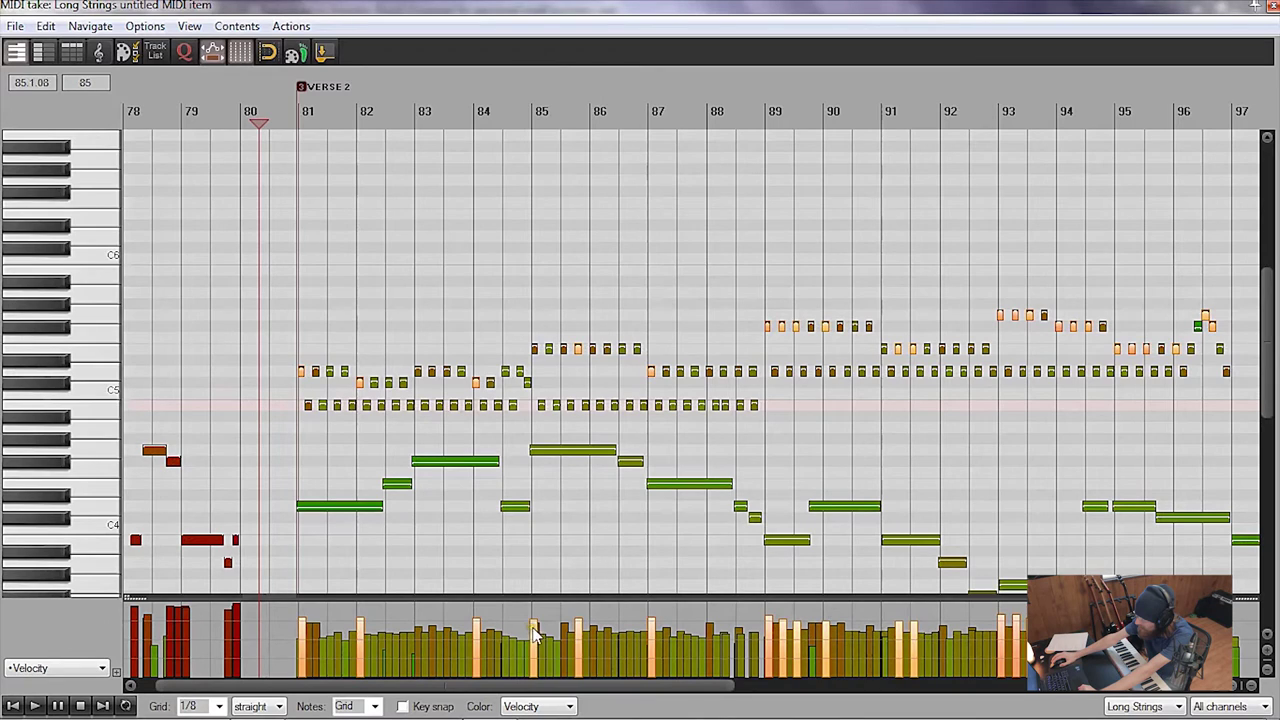
left_click_drag(533, 632, 560, 628)
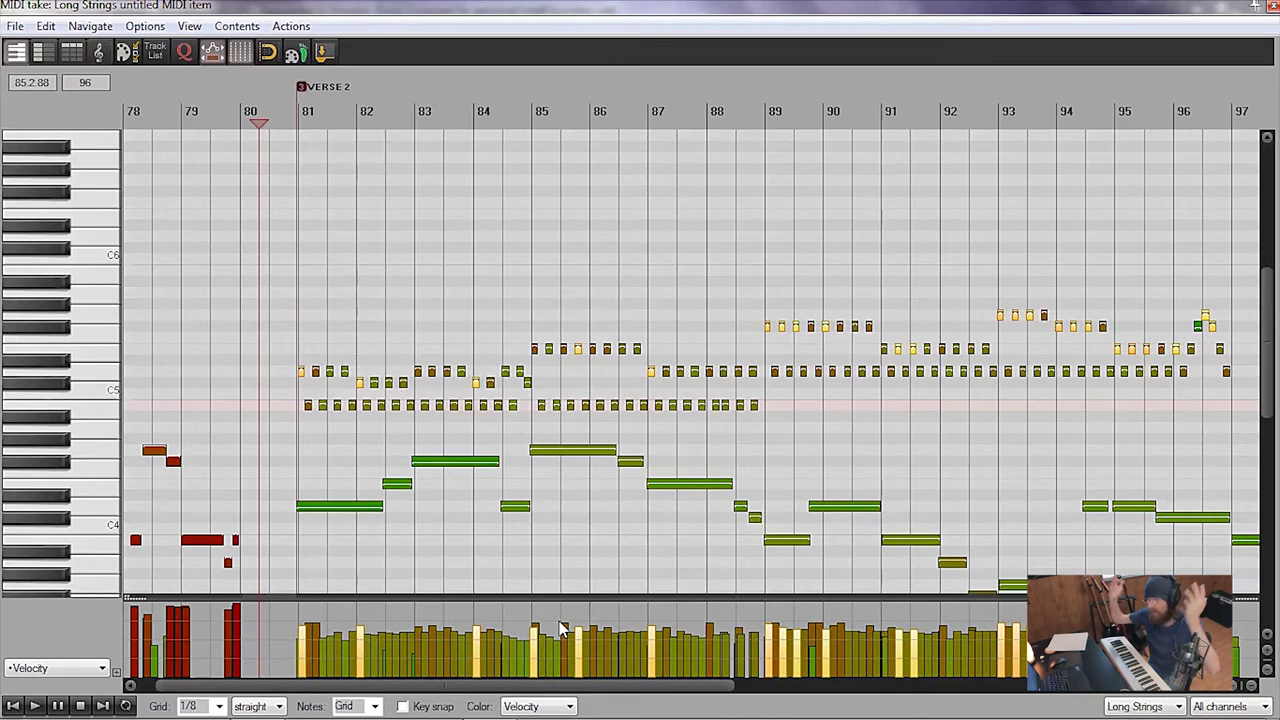
Step: Raise velocities of the repeated notes from bar 87 and nudge the bar-88 notes later
scroll(537, 380, "down", 2)
left_click(537, 378)
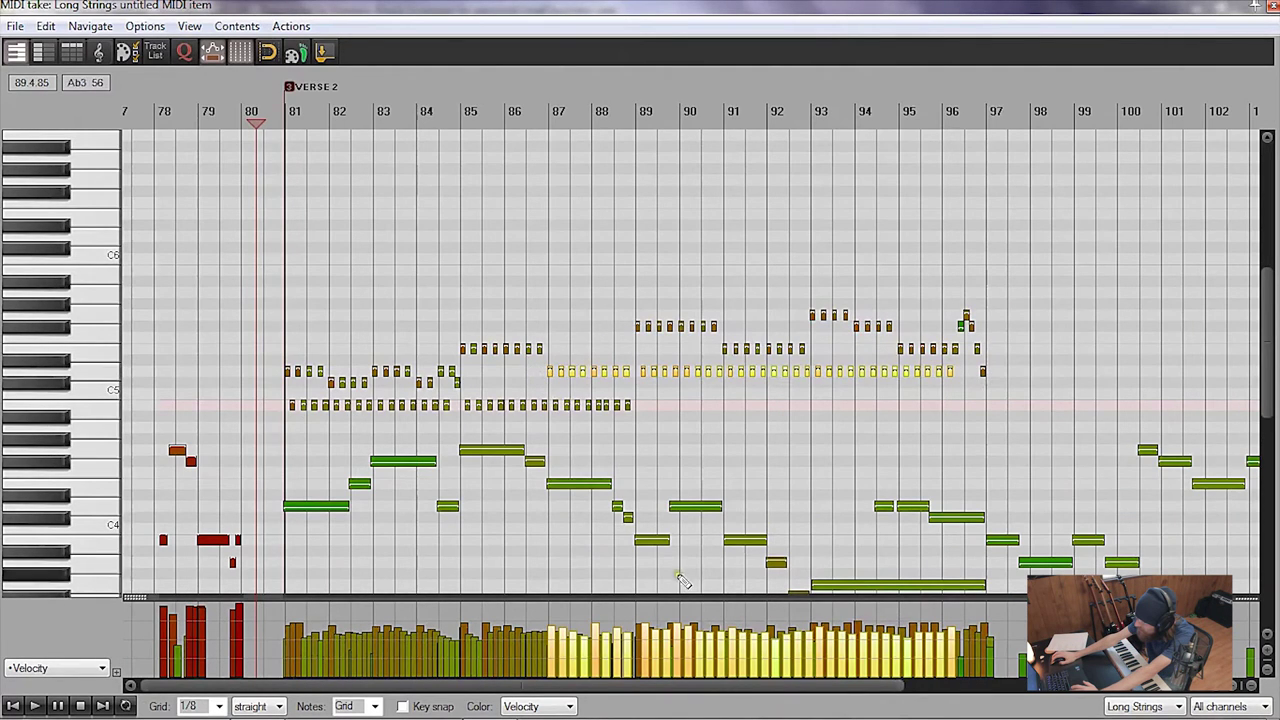
left_click_drag(684, 648, 687, 653)
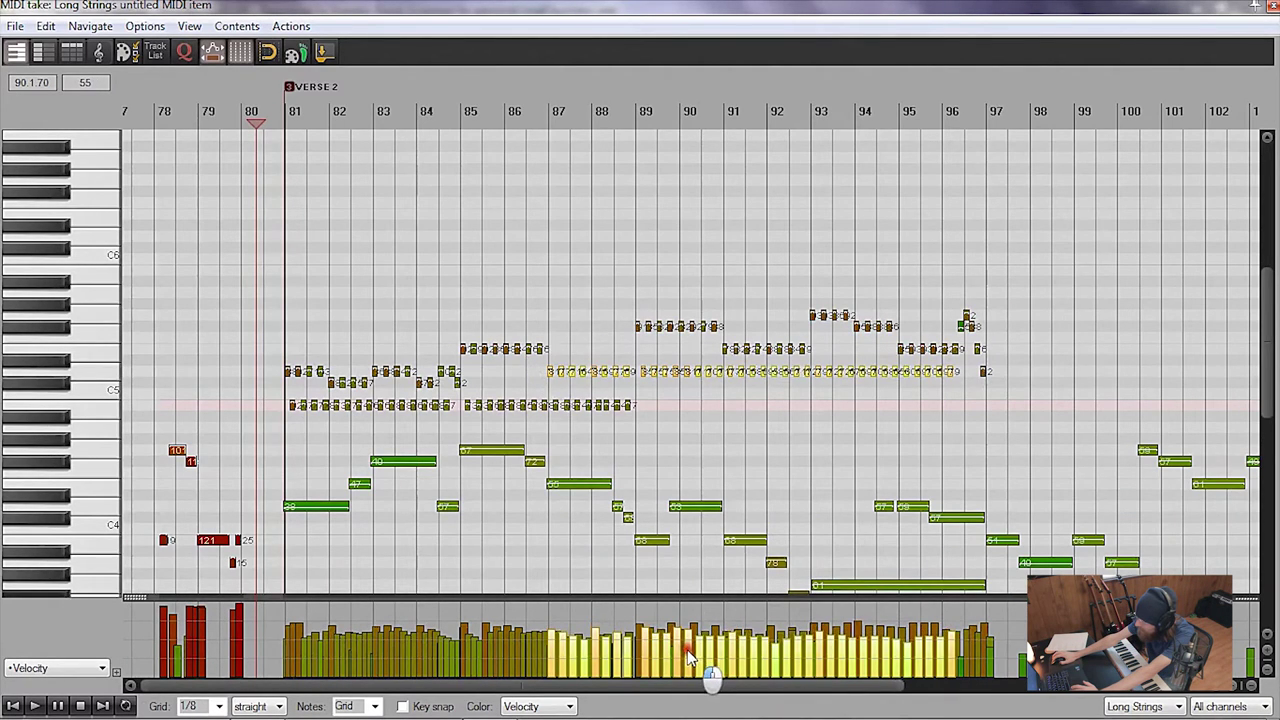
mouse_move(658, 413)
left_mouse_down()
mouse_move(380, 428)
mouse_move(246, 409)
left_mouse_up()
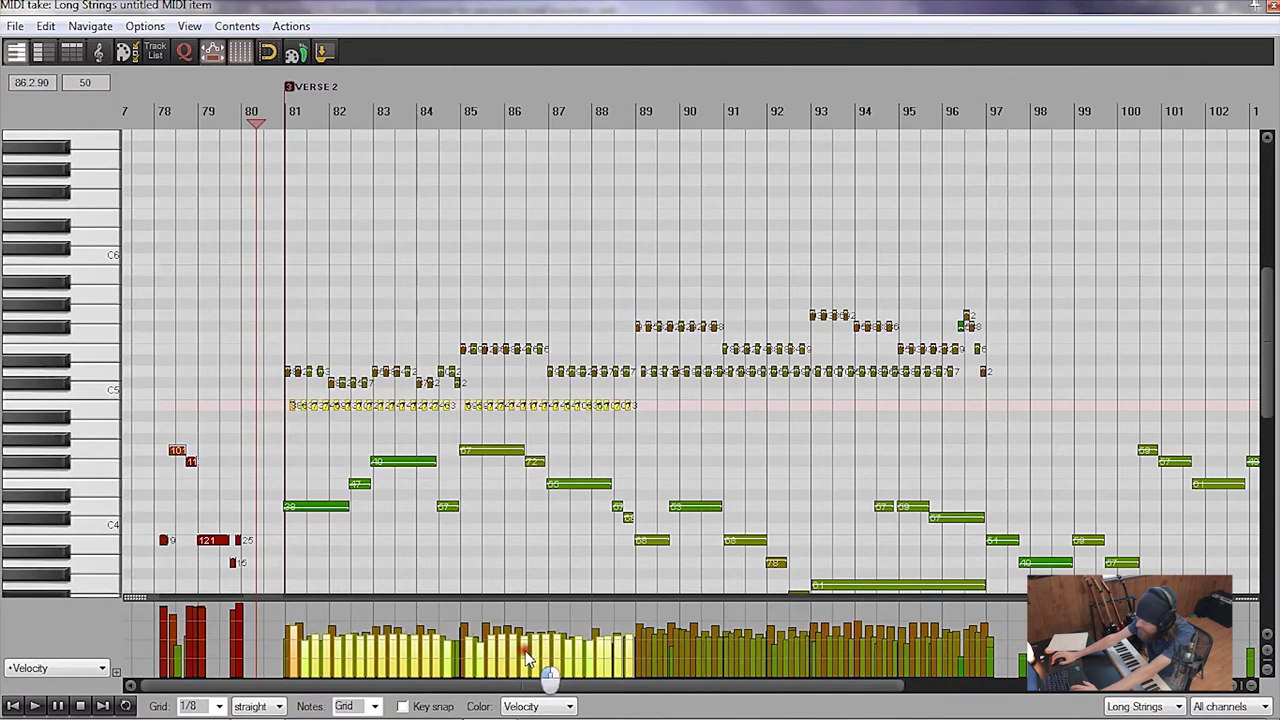
scroll(609, 374, "up", 3)
scroll(605, 316, "up", 3)
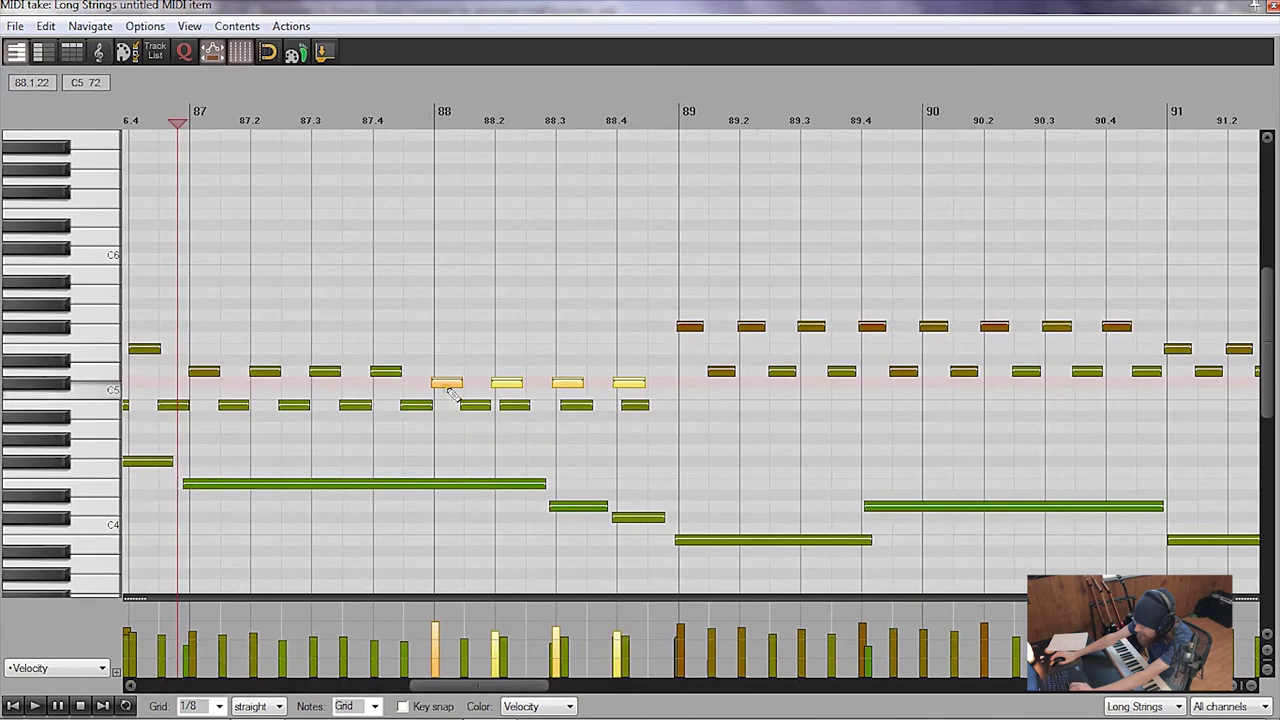
left_click_drag(517, 410, 535, 412)
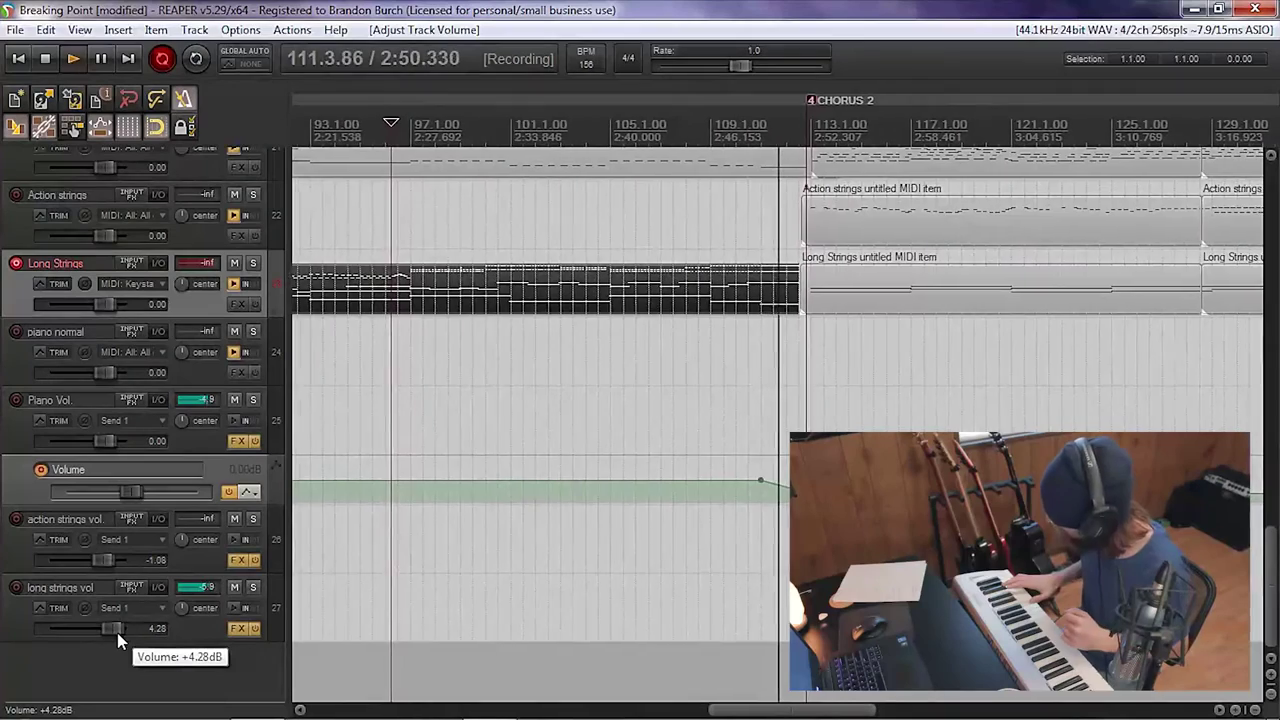
Step: Let the Long Strings recording run through verse 2 and stop at Chorus 2
key("space")
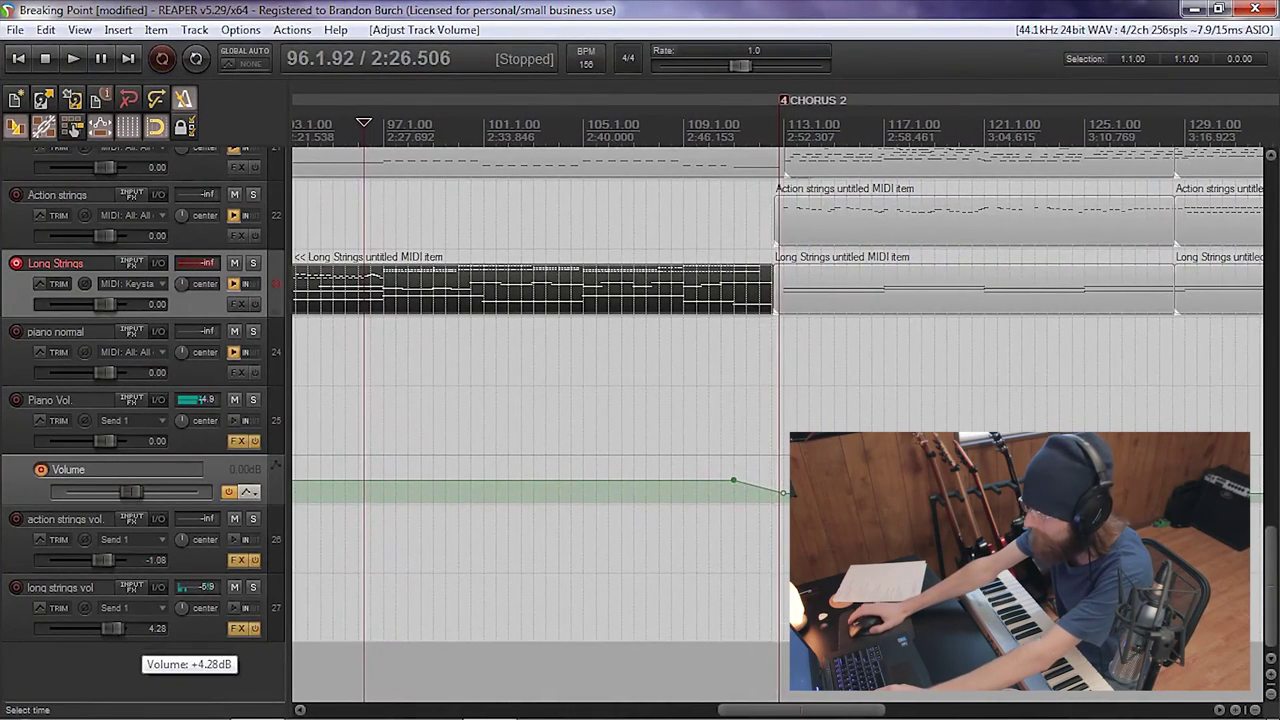
Step: Open the Long Strings item in the piano roll and drop the bar 97–112 notes an octave
double_click(387, 271)
scroll(550, 272, "up", 3)
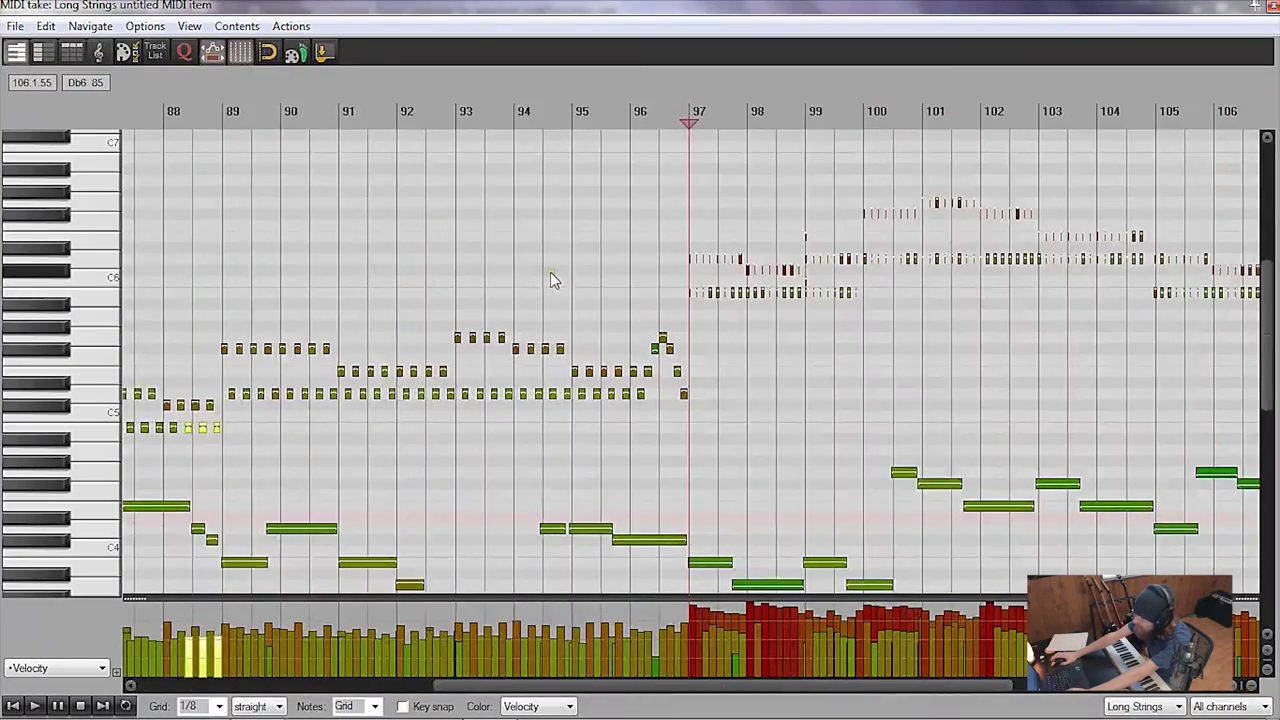
scroll(600, 250, "right", 2)
scroll(650, 235, "right", 2)
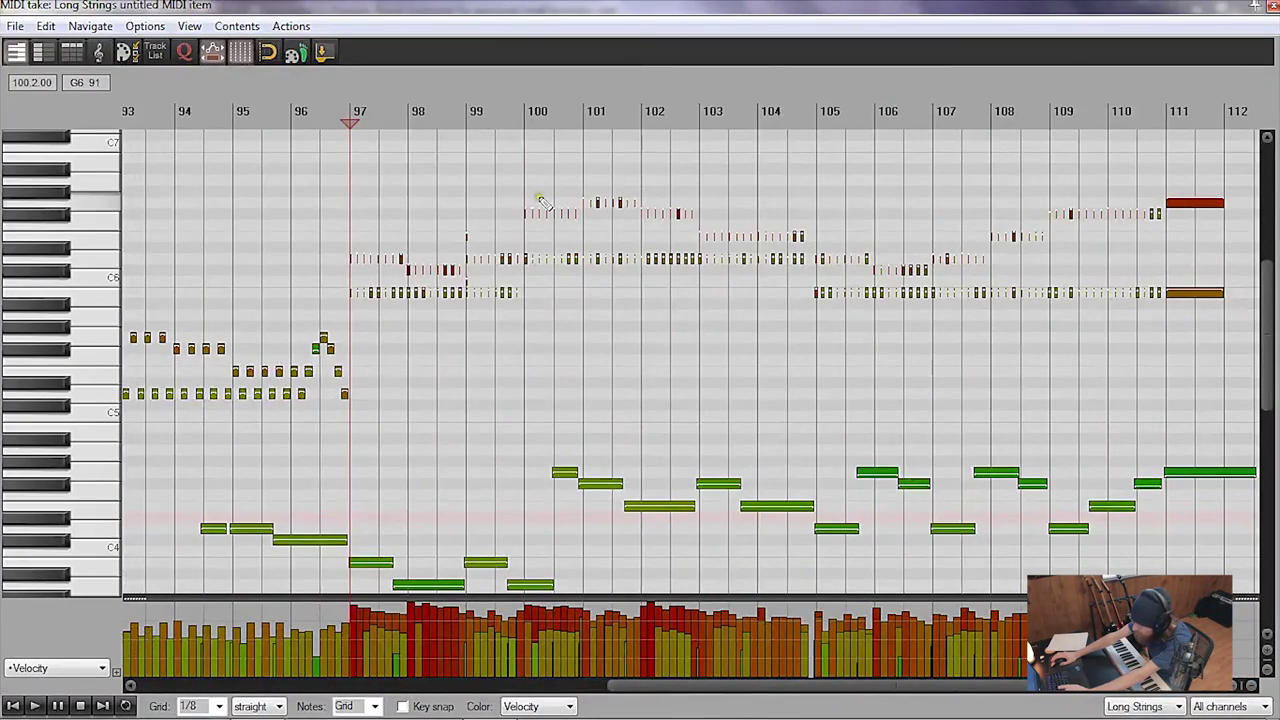
scroll(1040, 230, "down", 2)
left_click_drag(1098, 162, 560, 390)
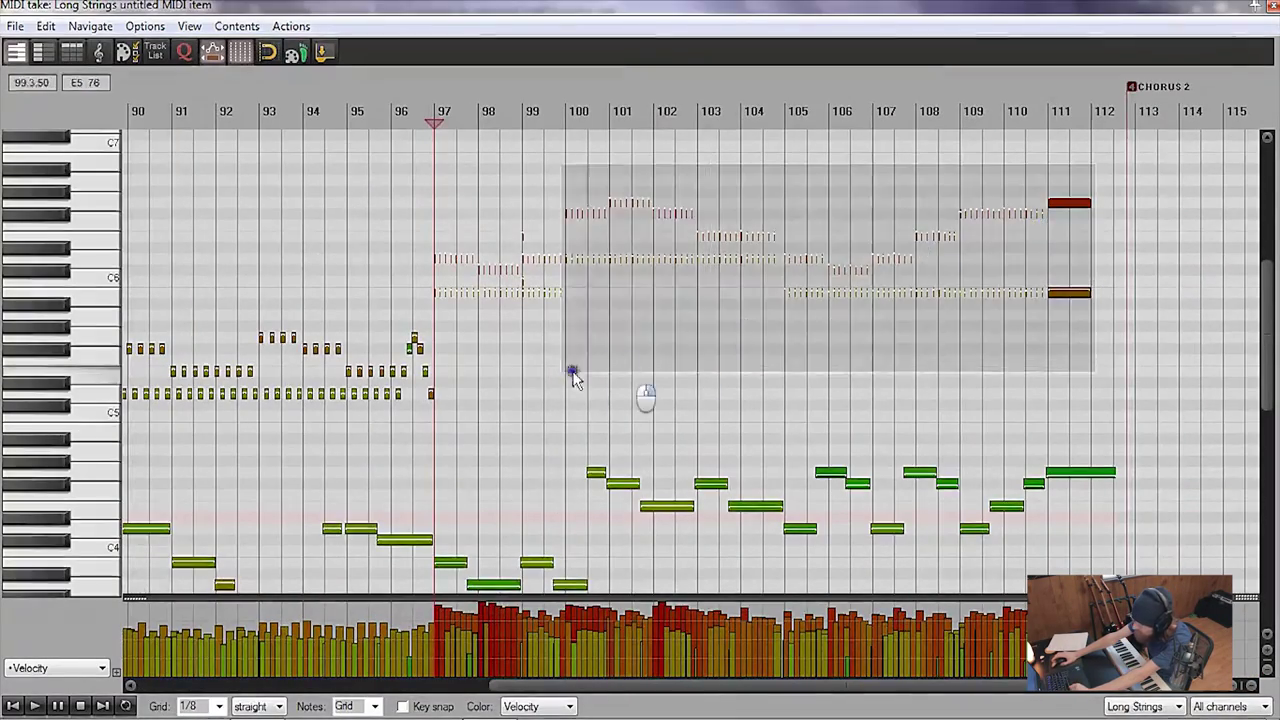
key("ctrl+Down")
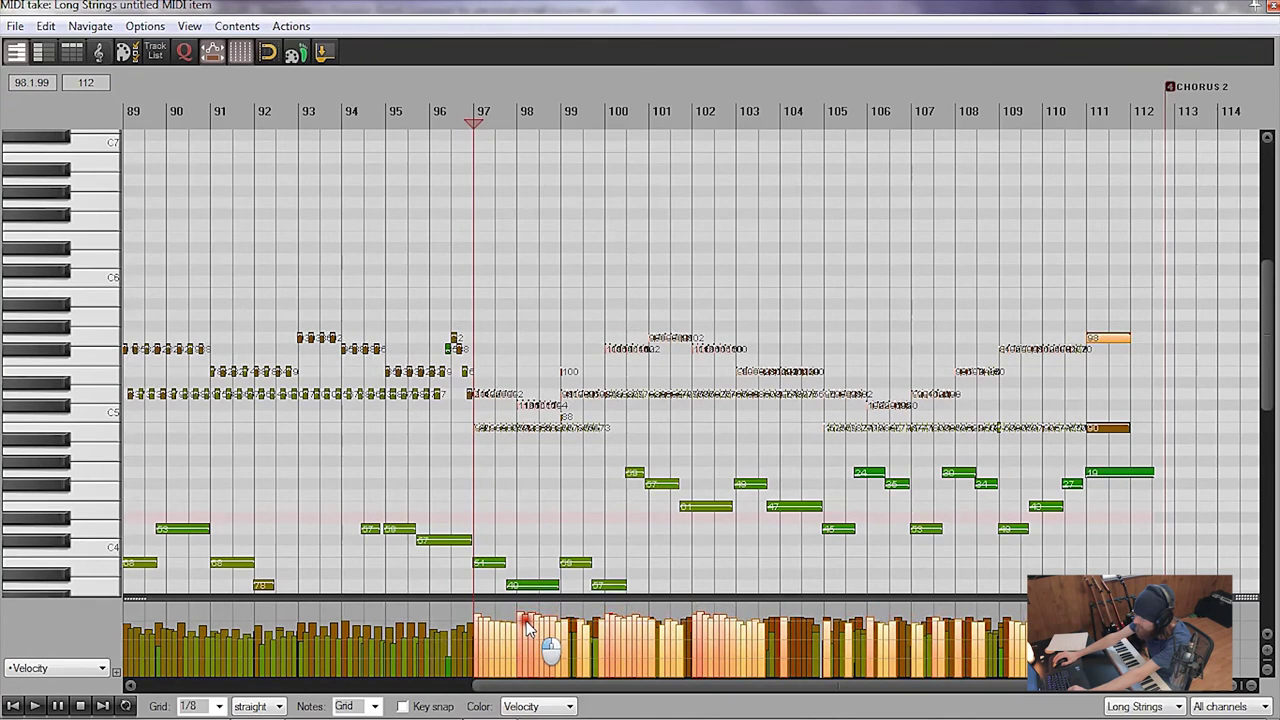
Step: Select the recorded notes around bars 104–106 and play the passage back to listen
scroll(530, 625, "up", 4)
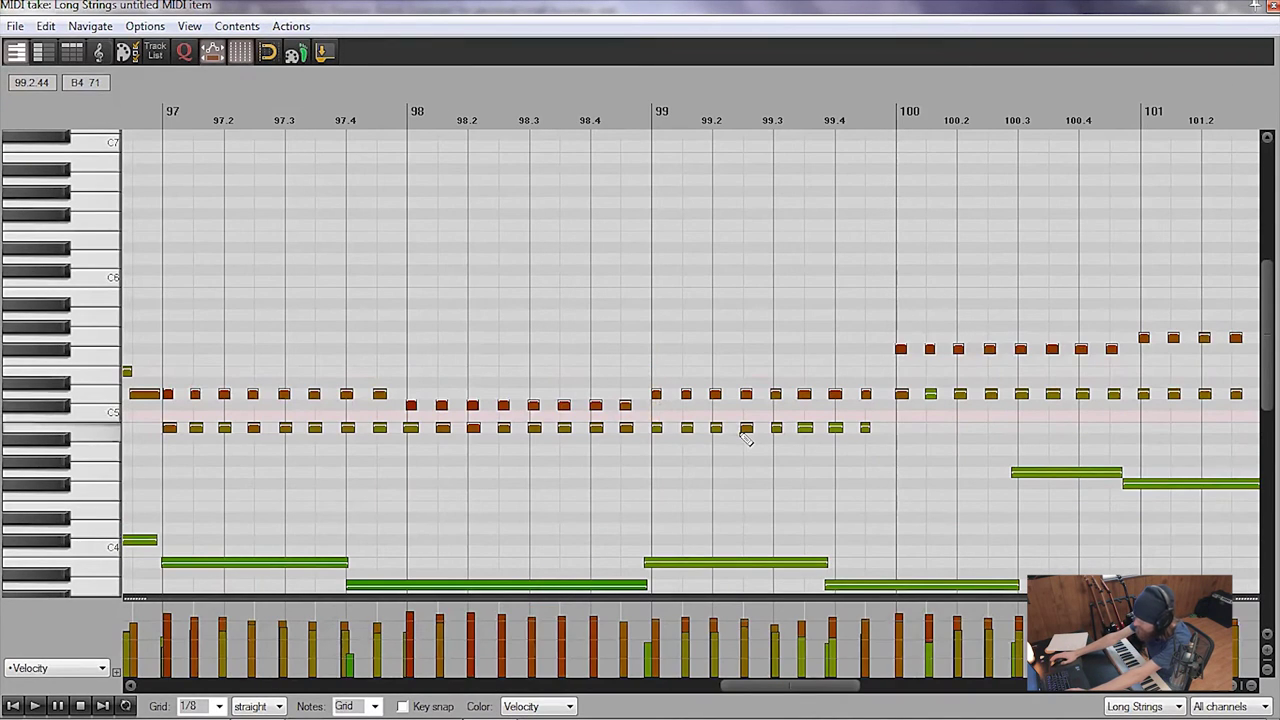
scroll(220, 685, "right", 5)
left_click(905, 372)
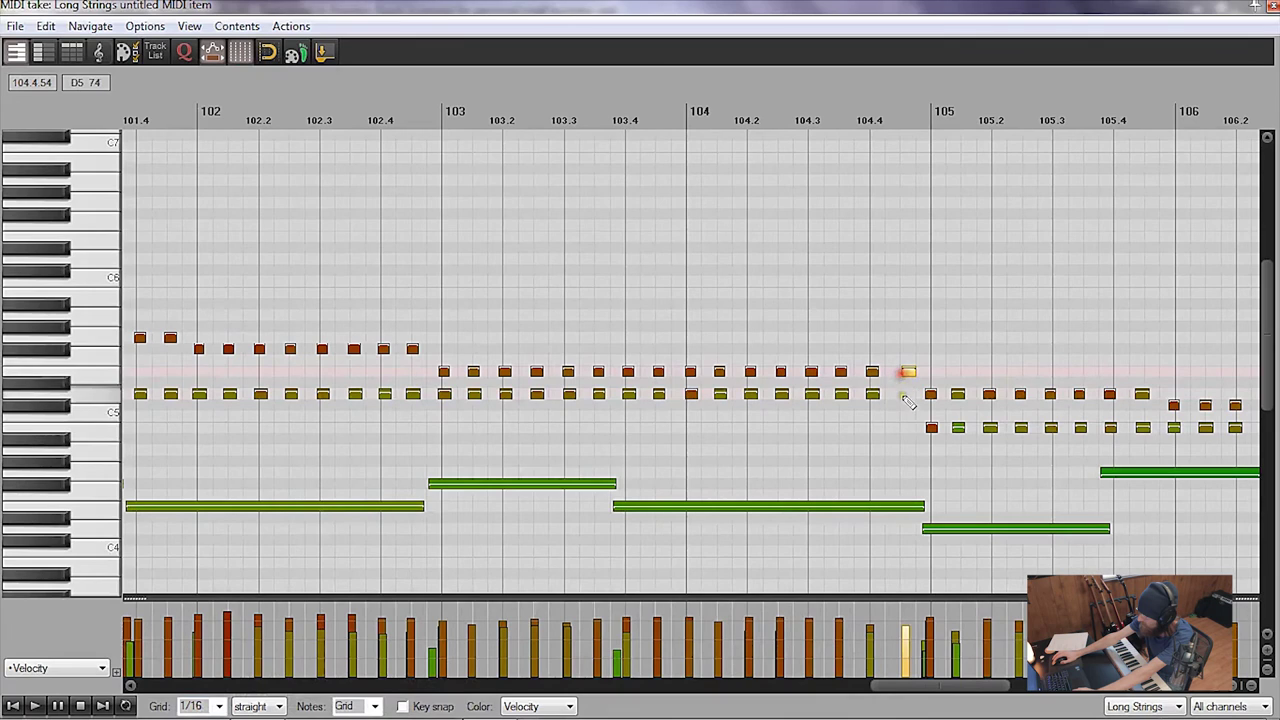
scroll(927, 425, "down", 4)
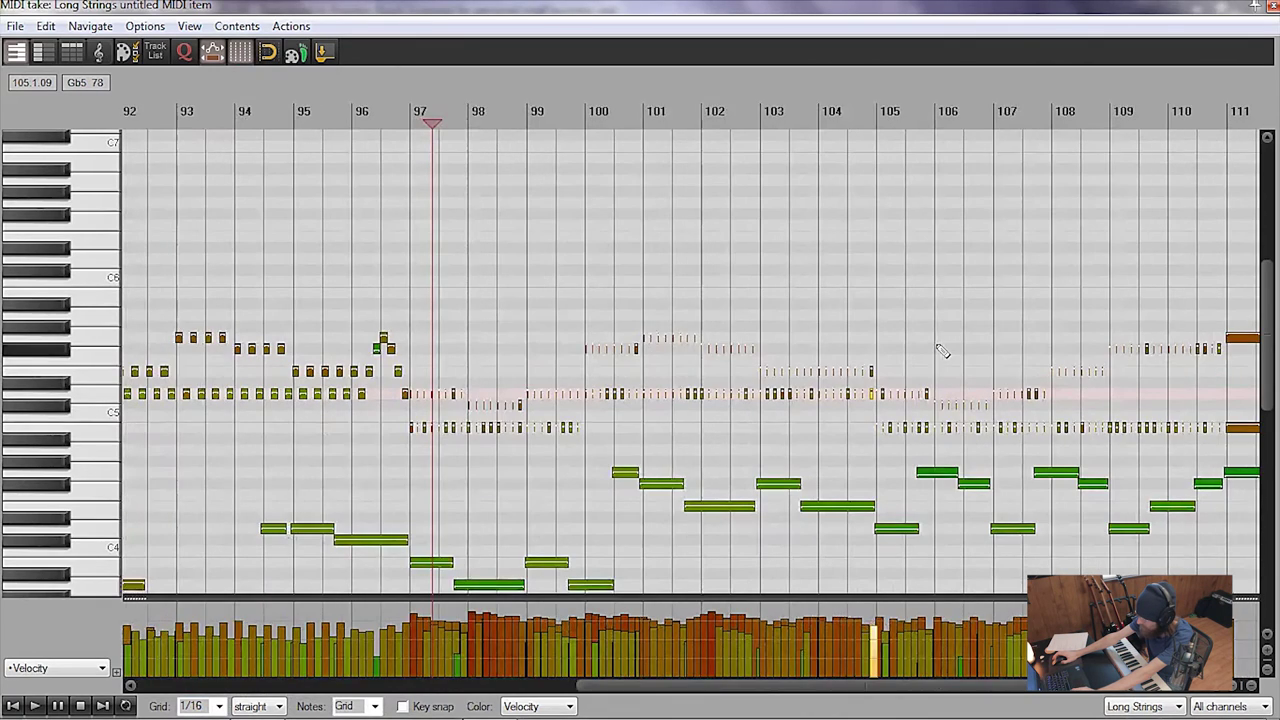
scroll(930, 400, "down", 1)
scroll(940, 350, "right", 3)
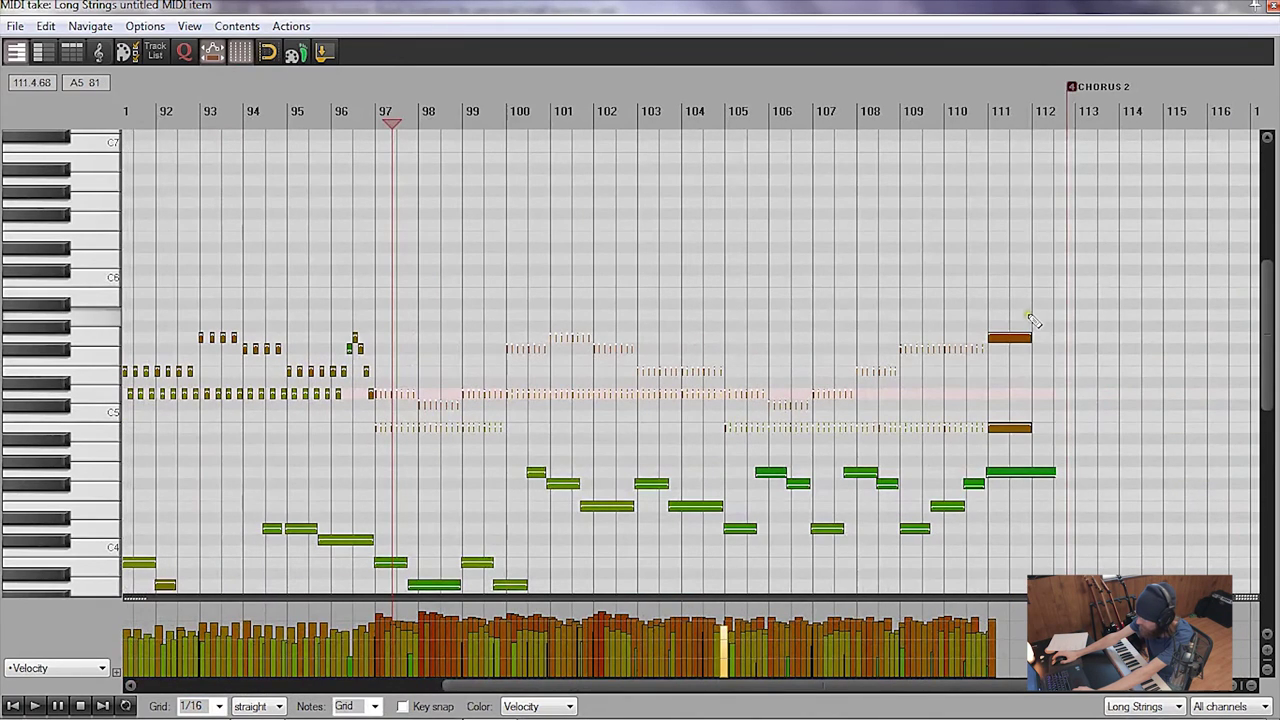
left_click_drag(1033, 320, 420, 478)
scroll(836, 362, "up", 5)
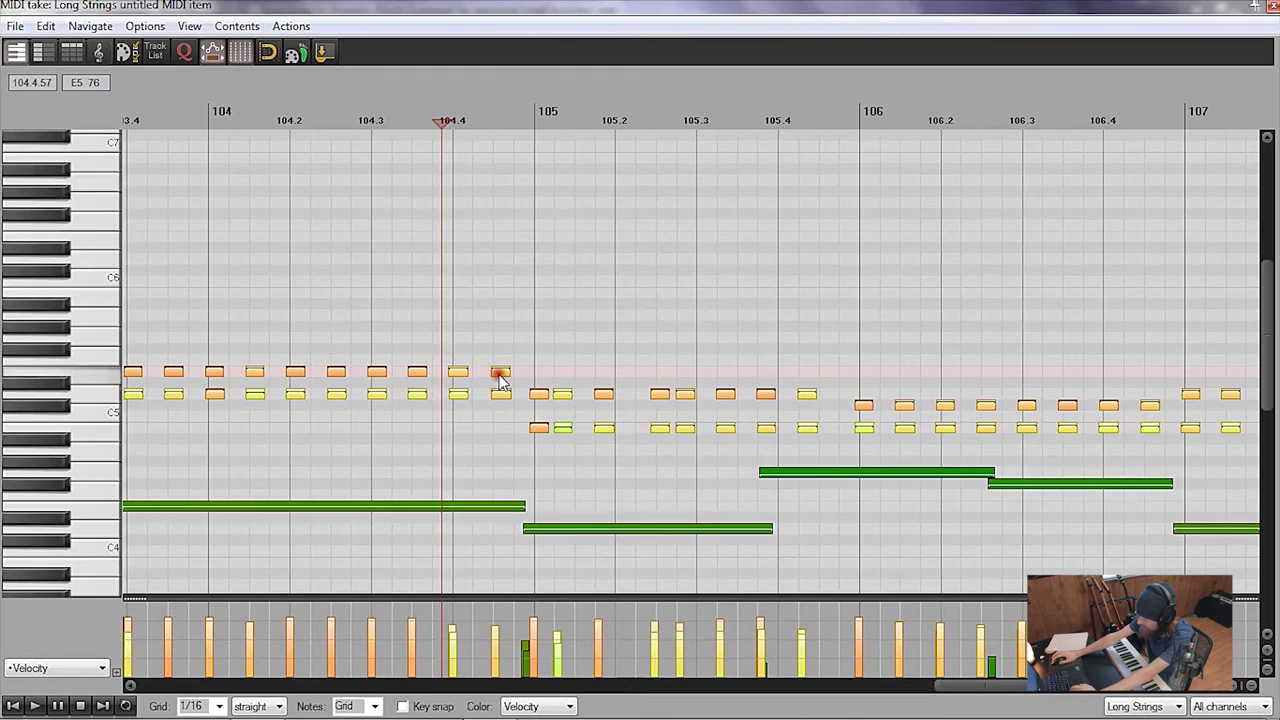
key("space")
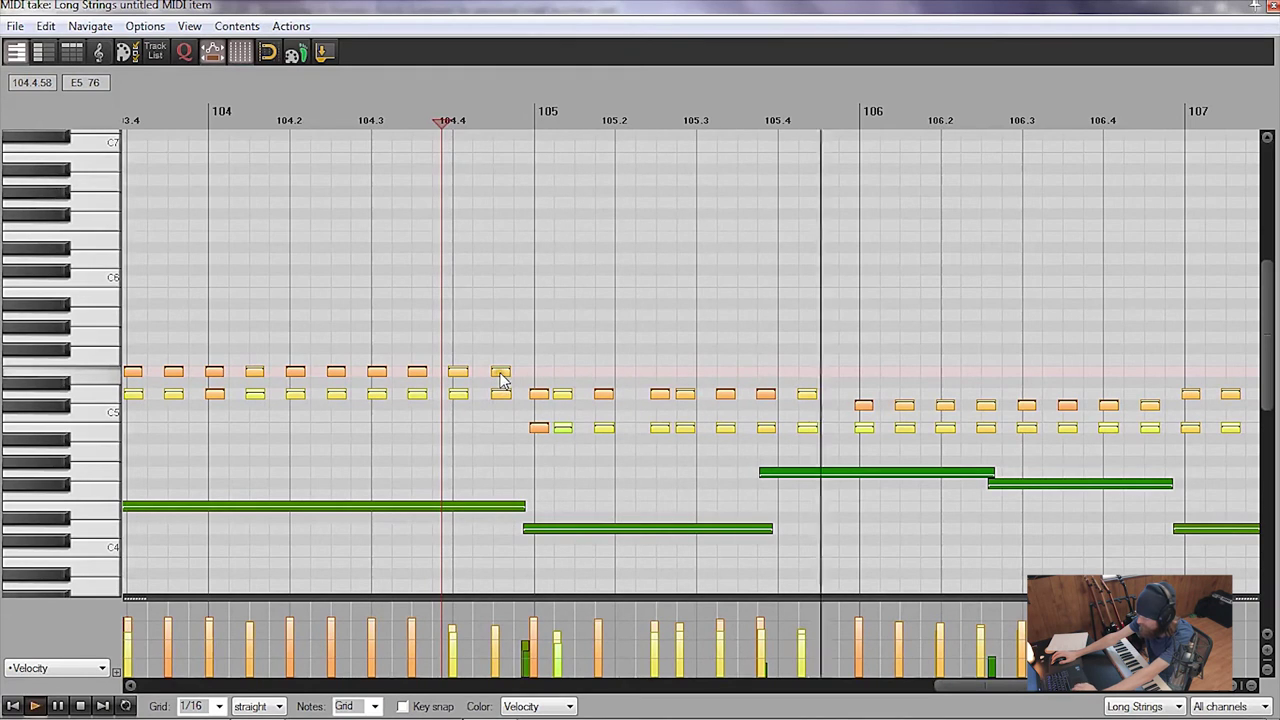
key("space")
Step: Delete the bar 105 notes and record a new take over them
left_click_drag(662, 369, 654, 482)
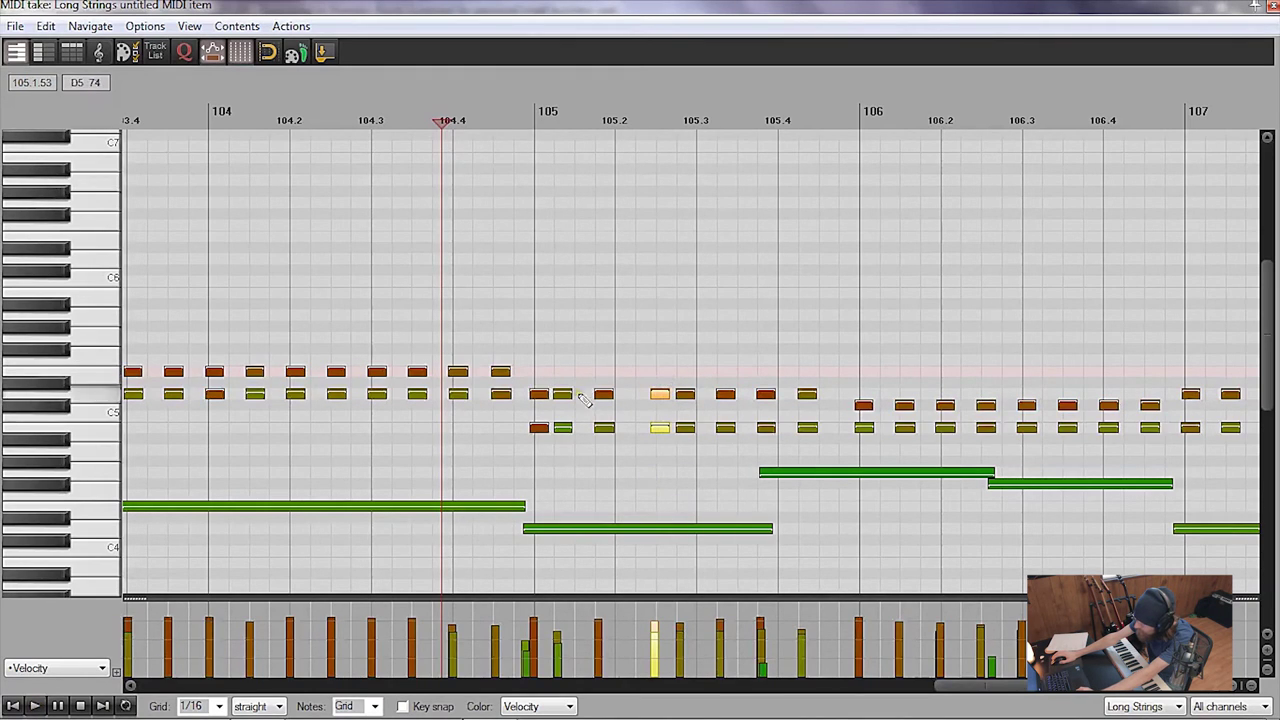
left_click_drag(531, 360, 818, 450)
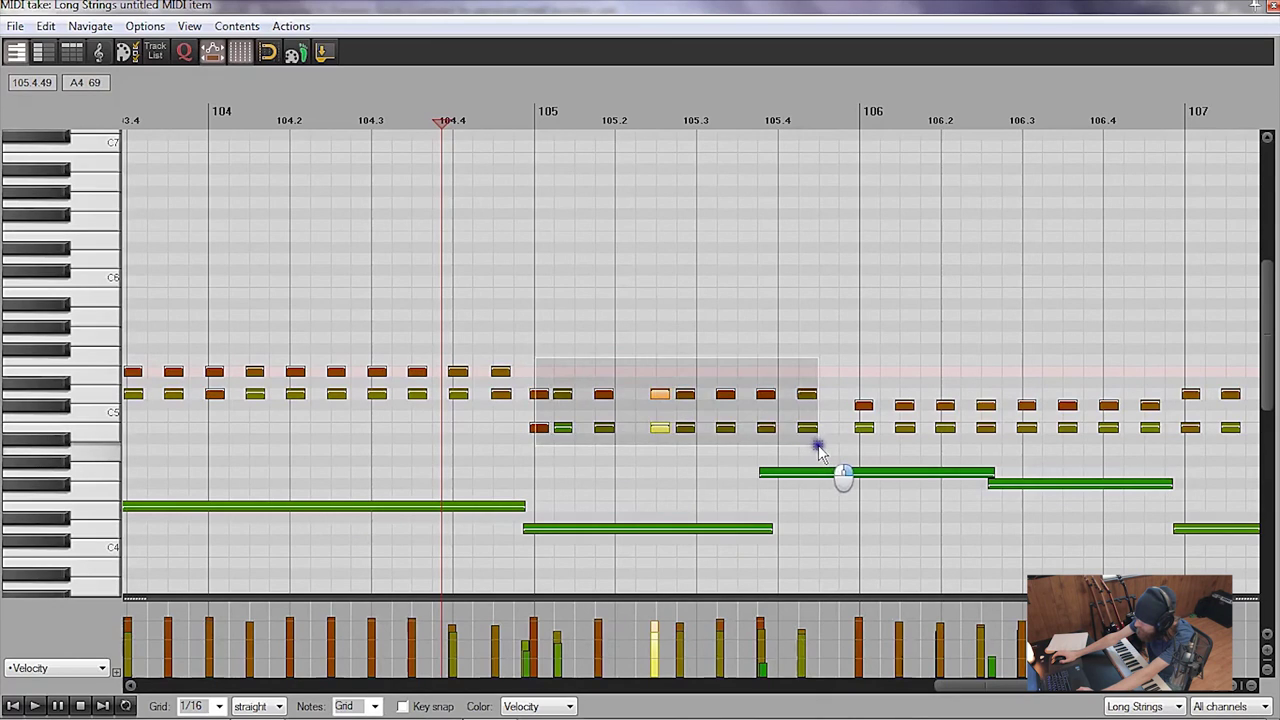
key("Delete")
scroll(818, 450, "down", 3)
key("ctrl+r")
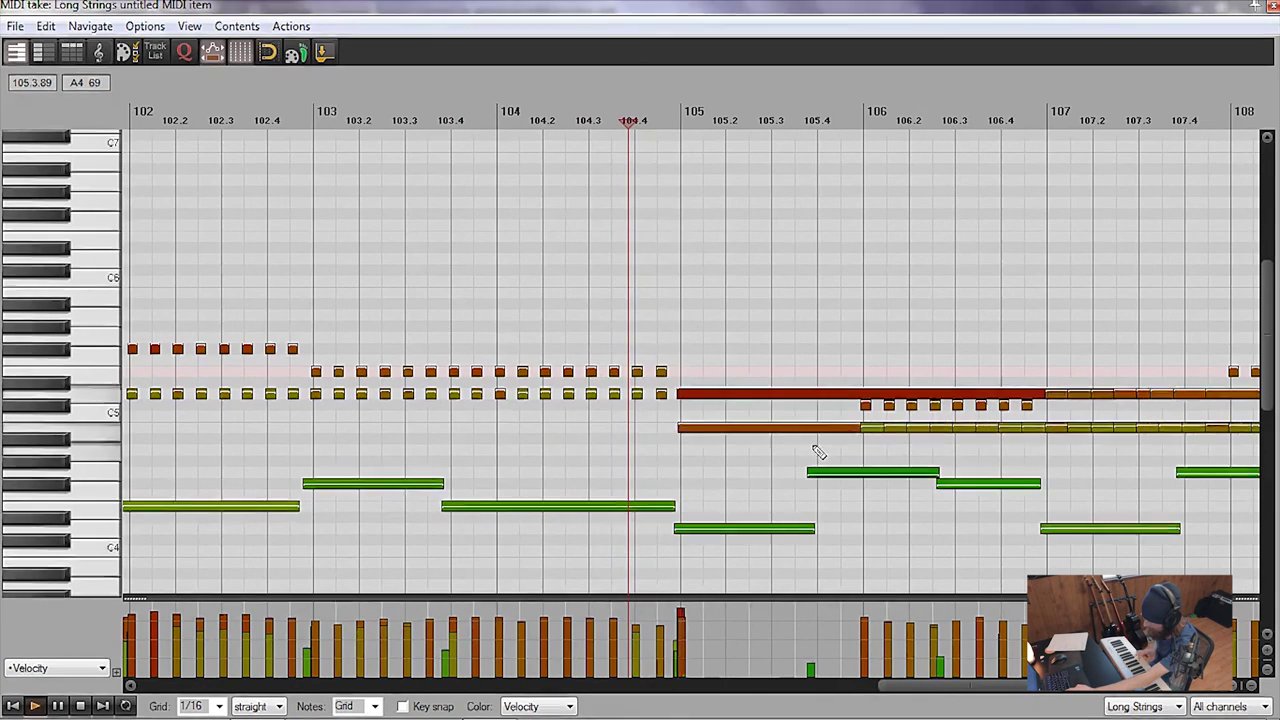
key("space")
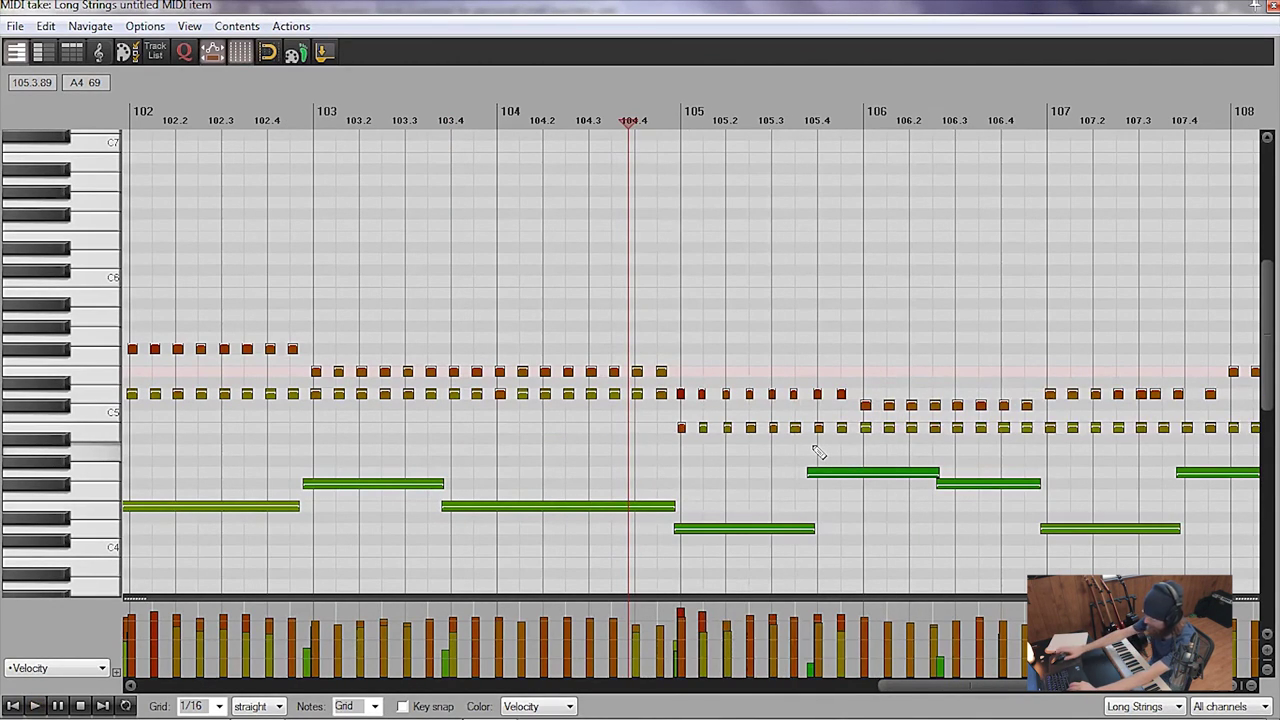